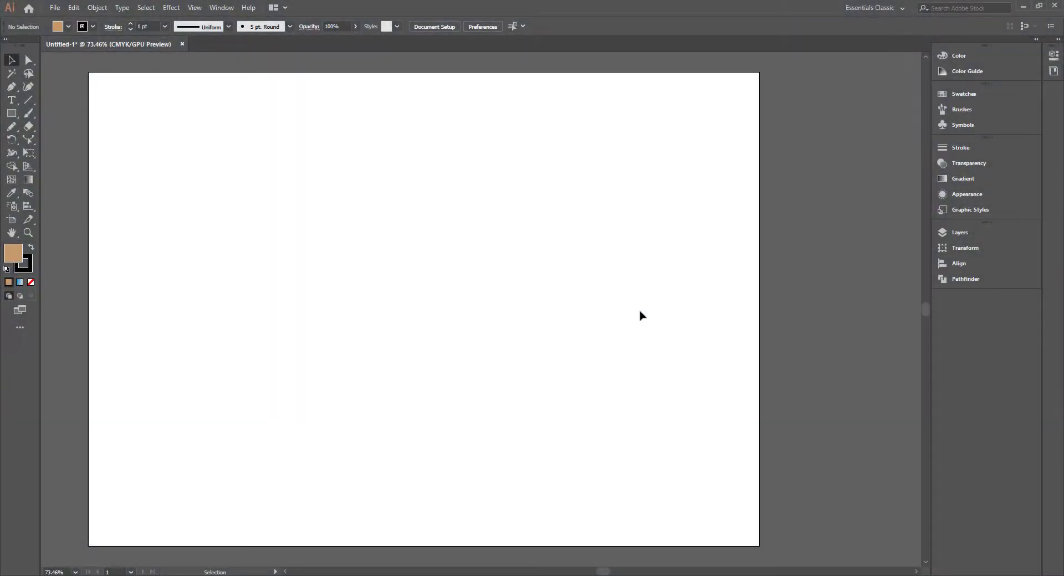
- Check the Reshape Tool, then make the Width Tool the active tool
click(30, 139)
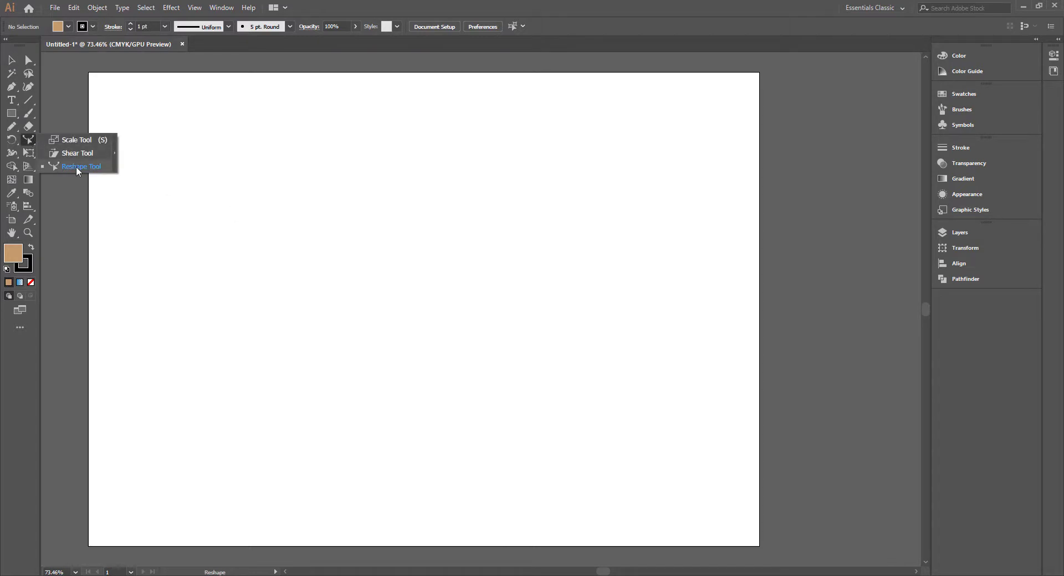
click(76, 168)
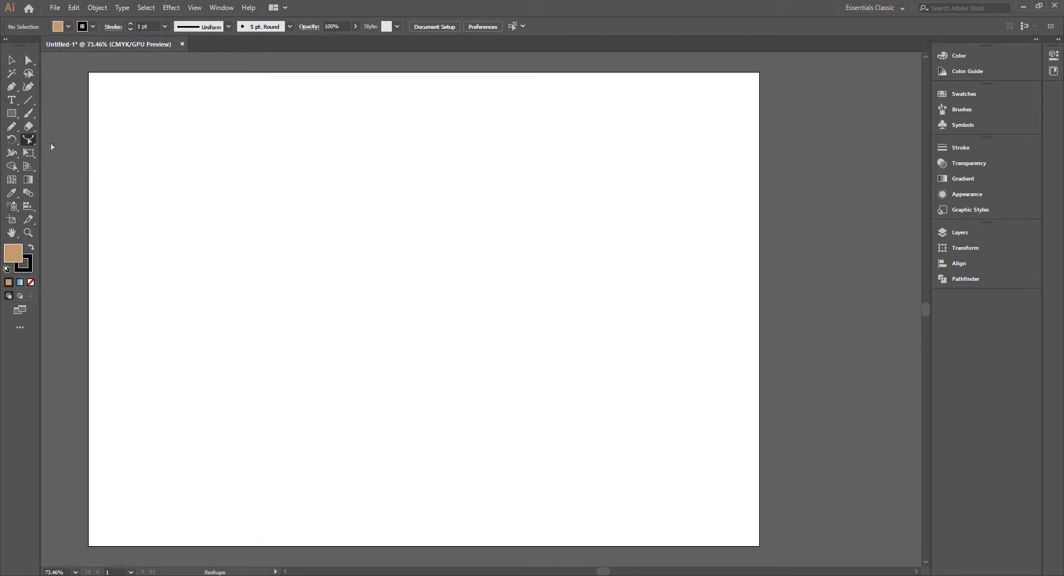
click(14, 155)
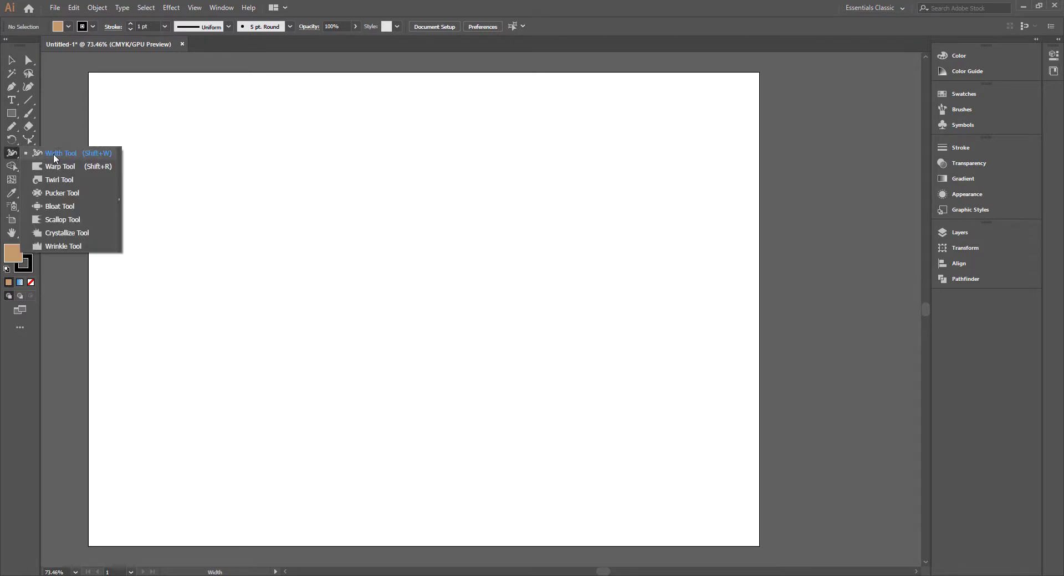
click(55, 153)
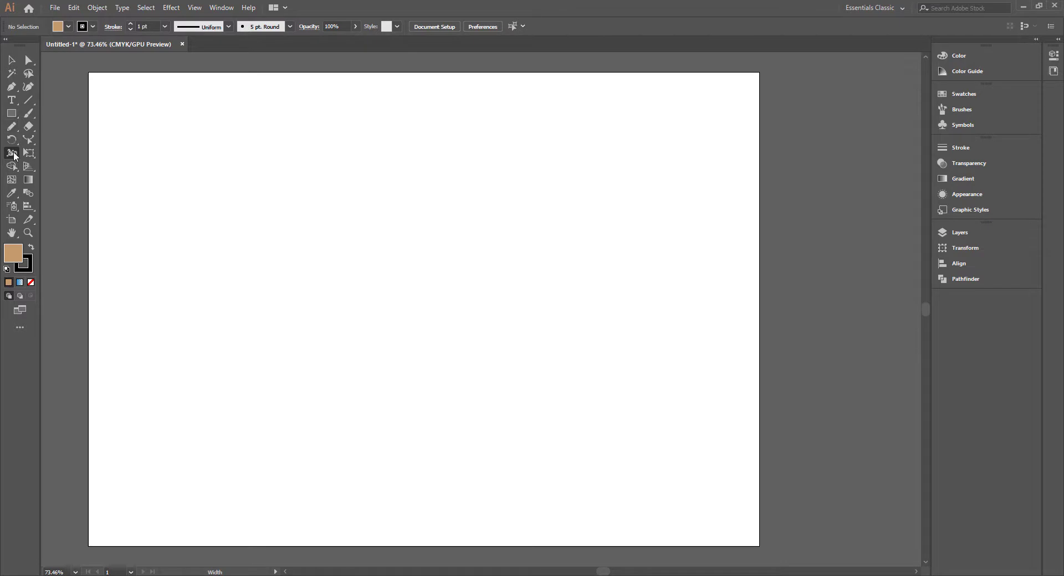
- Draw a tan rectangle about 168.228 × 93.187 mm, move it toward the artboard centre, then choose the Width Tool
click(11, 113)
drag(214, 155, 214, 155)
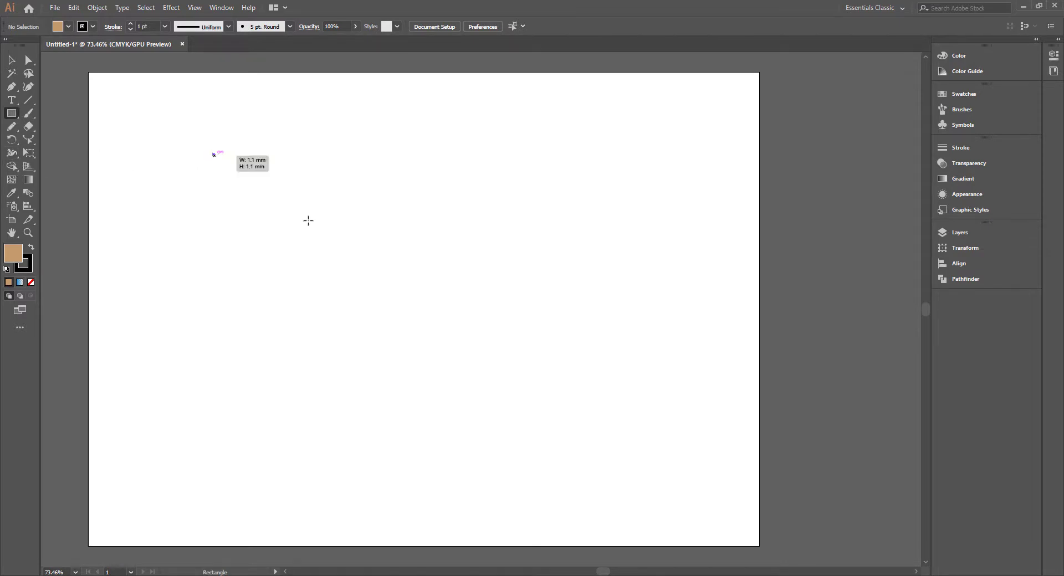
drag(309, 220, 593, 363)
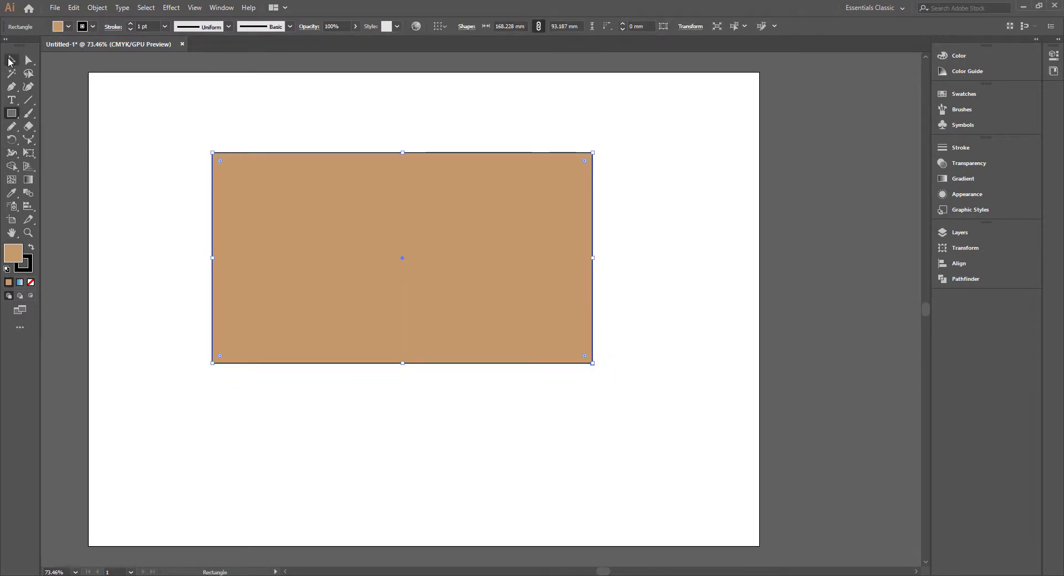
click(11, 60)
drag(376, 250, 395, 290)
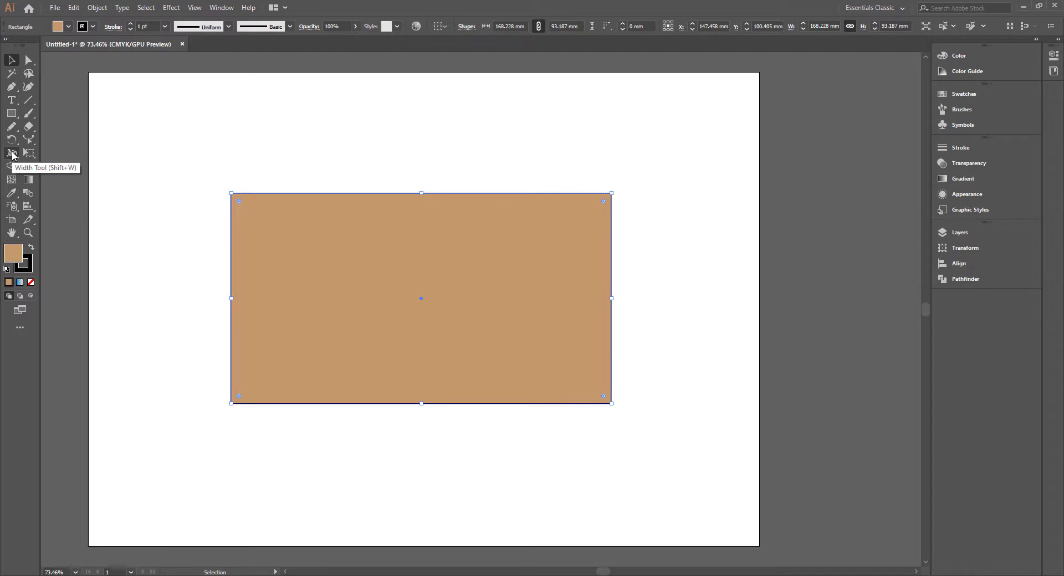
drag(12, 156, 103, 161)
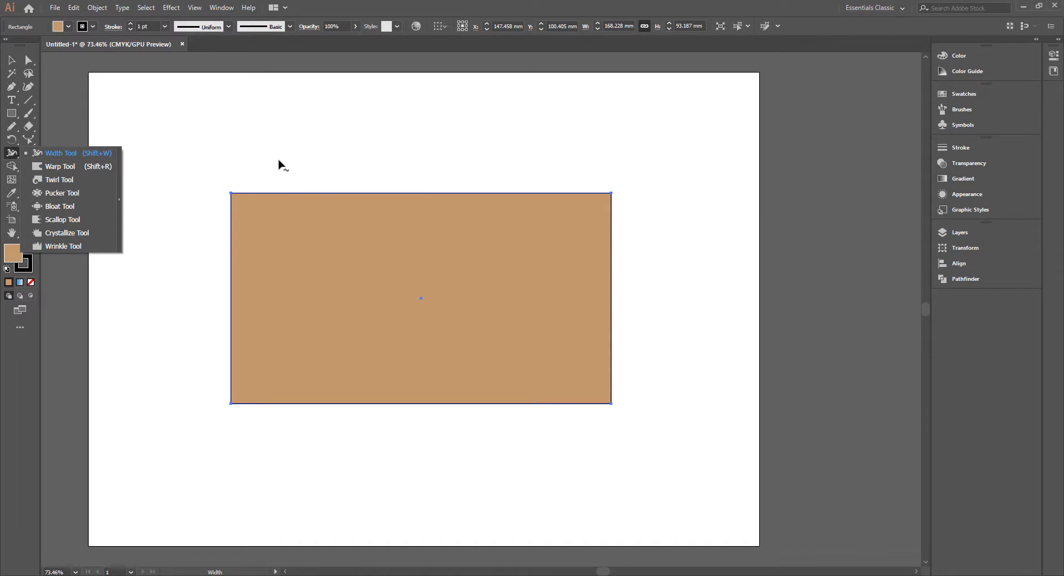
click(88, 153)
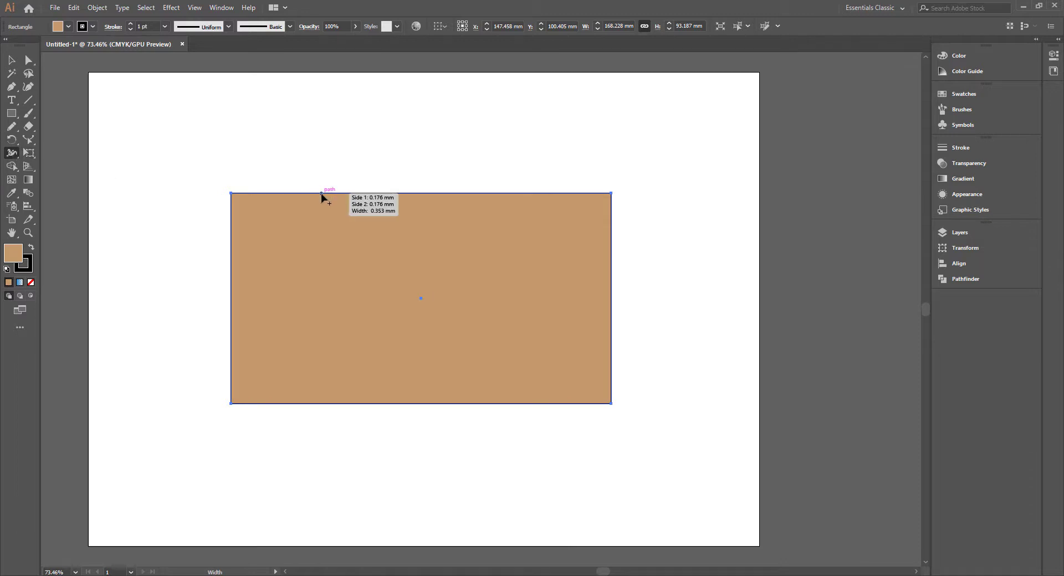
- Add width points on the top edge, right edge and top-right corner for thick, uneven strokes
drag(321, 194, 325, 180)
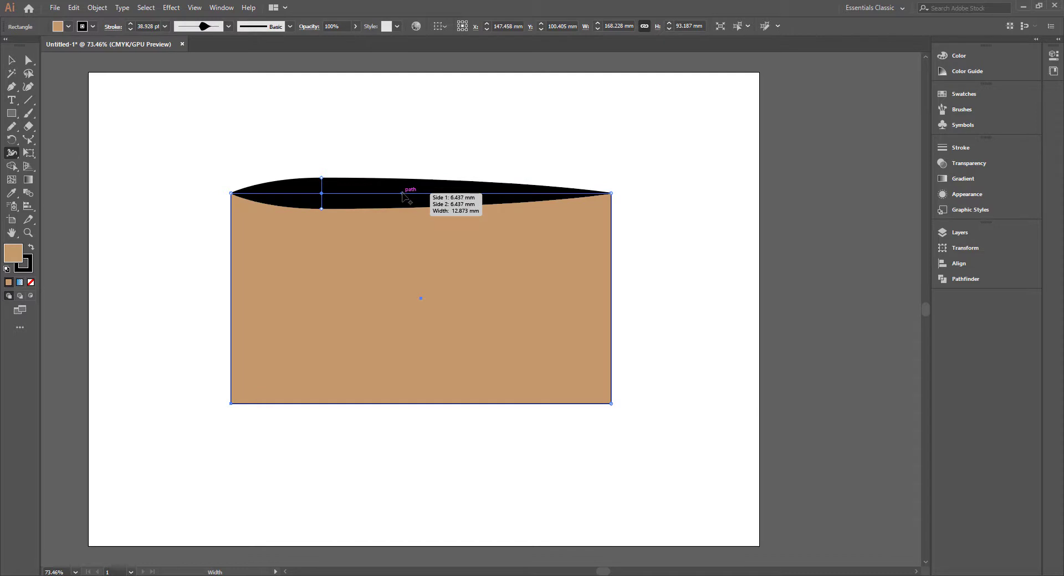
drag(405, 183, 462, 186)
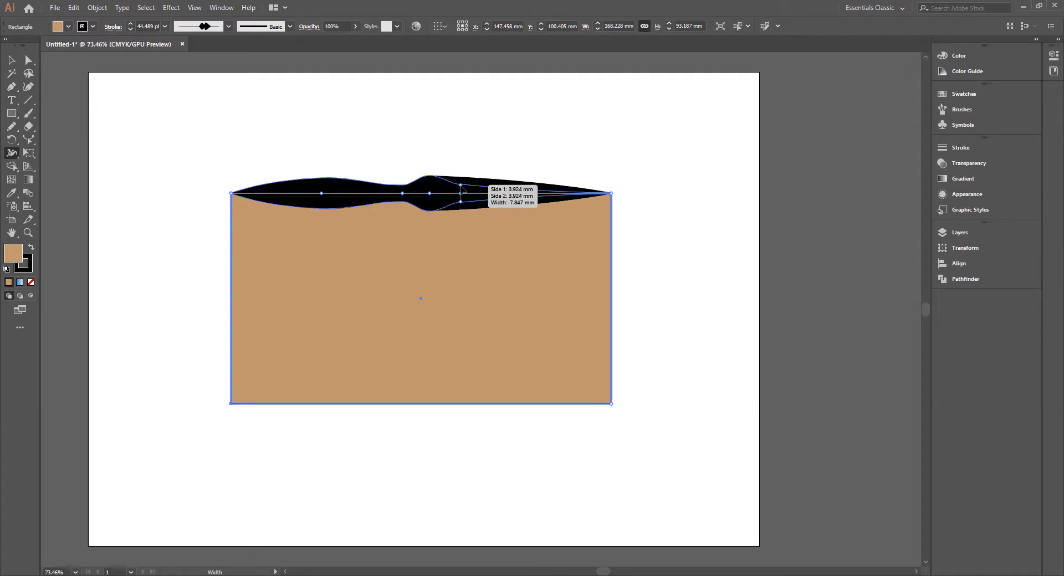
drag(612, 301, 628, 242)
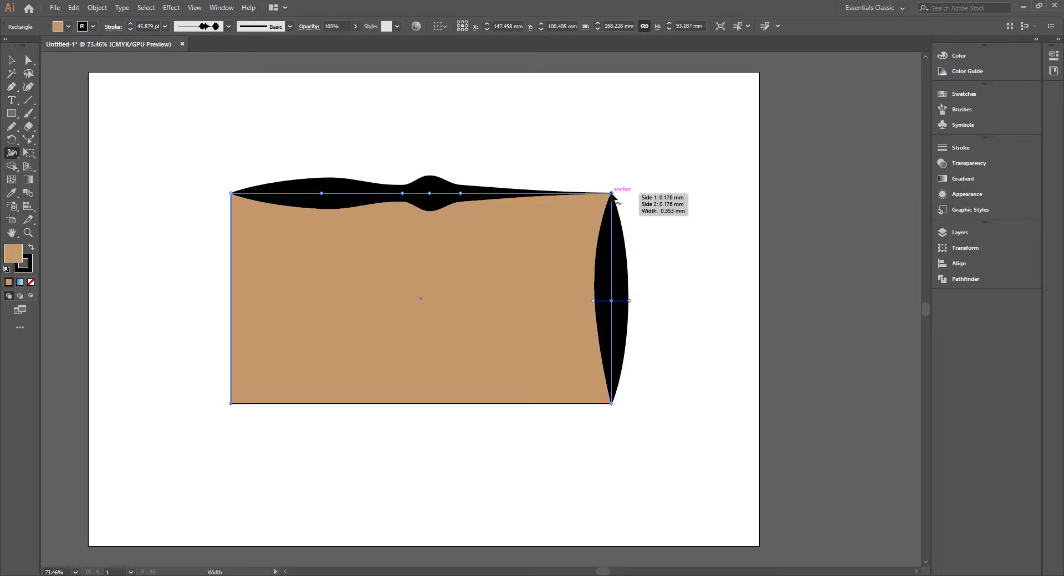
drag(614, 191, 621, 183)
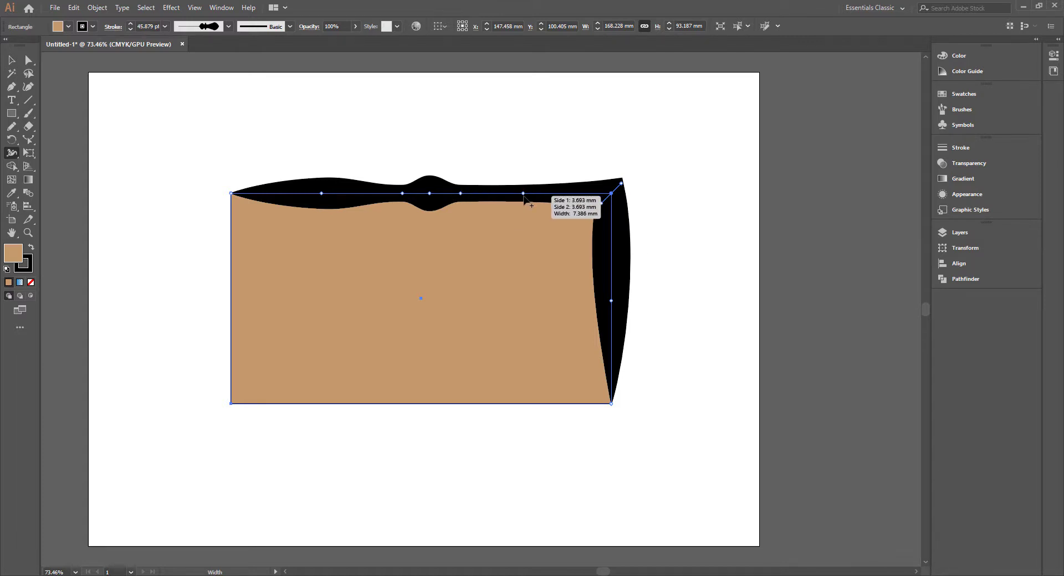
drag(523, 196, 523, 207)
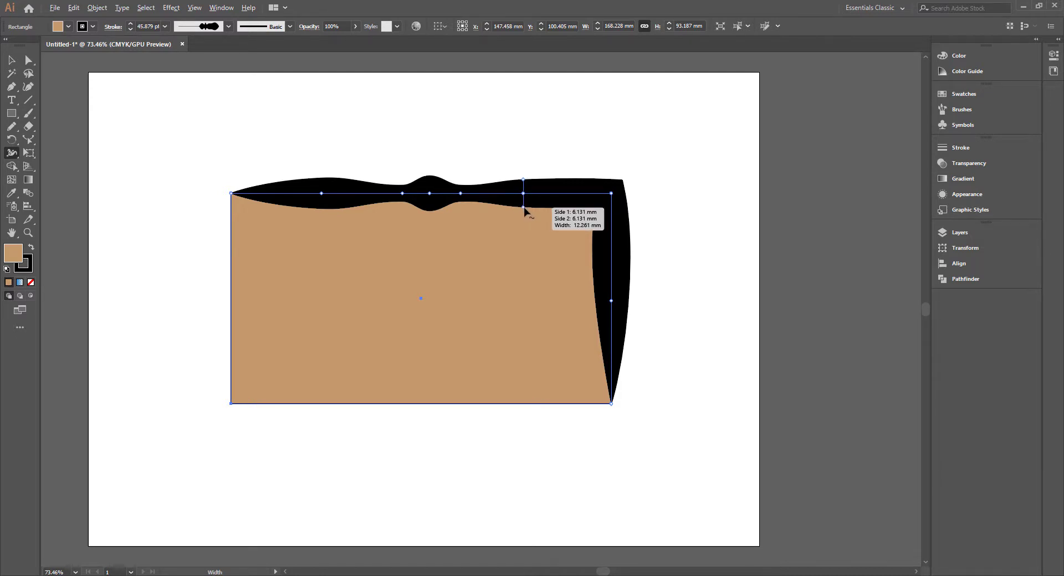
- Drag the top-edge width points so the stroke swells near the right and pinches to a 15.695 mm knot
drag(524, 208, 530, 169)
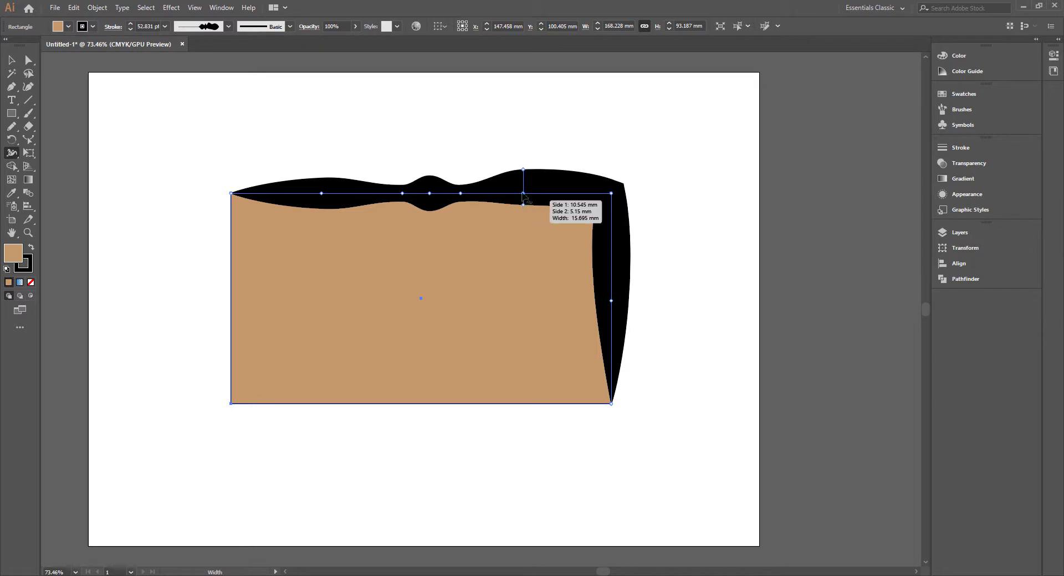
drag(523, 194, 537, 194)
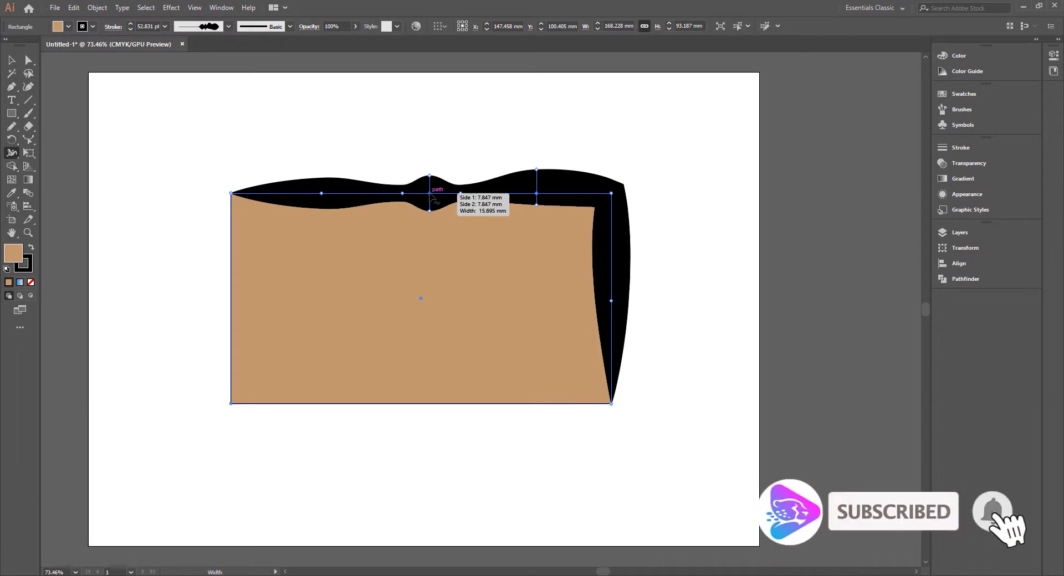
mouse_move(434, 194)
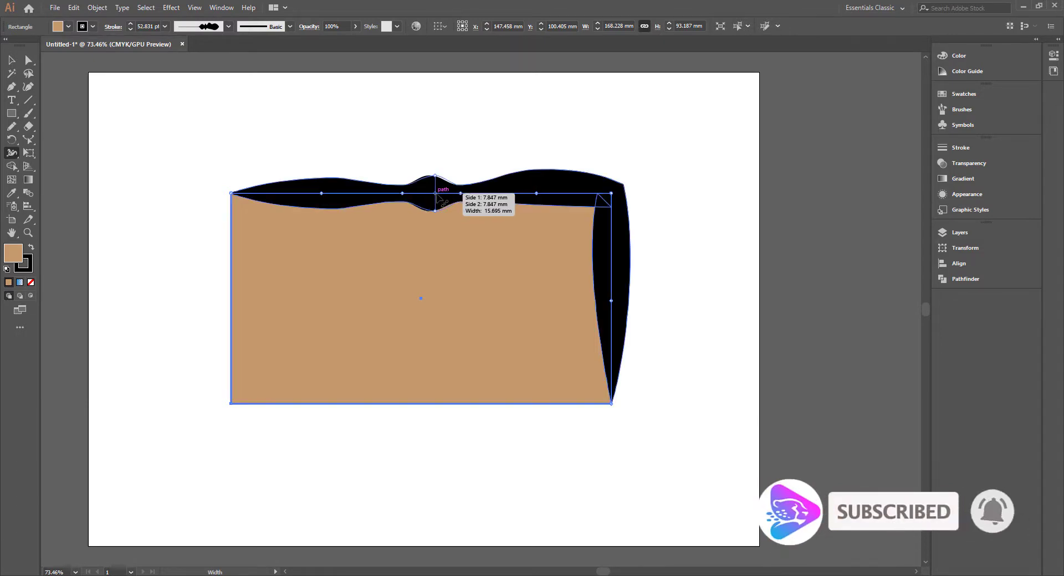
drag(431, 194, 435, 194)
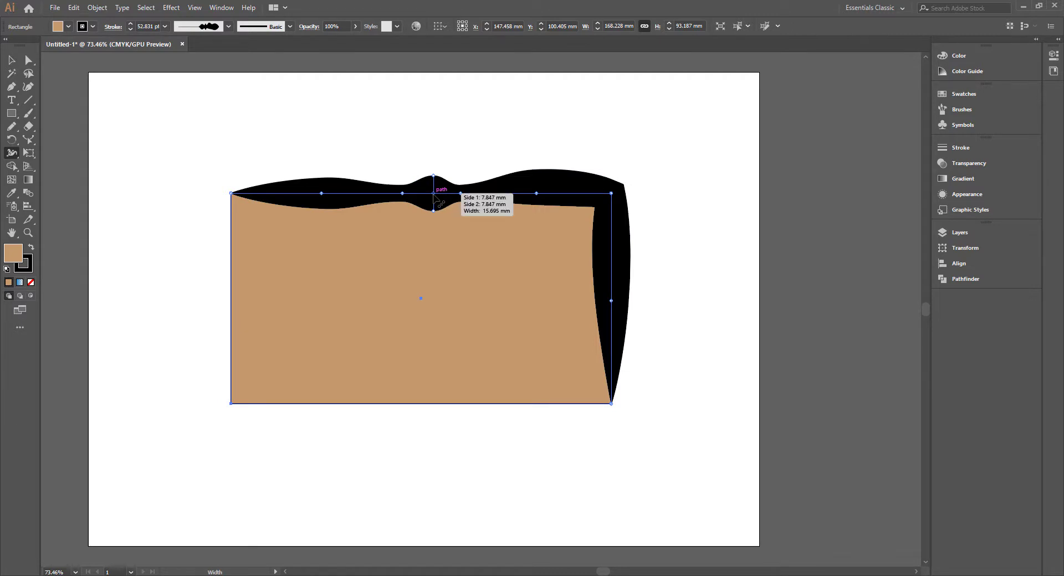
mouse_move(434, 196)
mouse_down()
mouse_move(404, 195)
mouse_move(452, 205)
mouse_up()
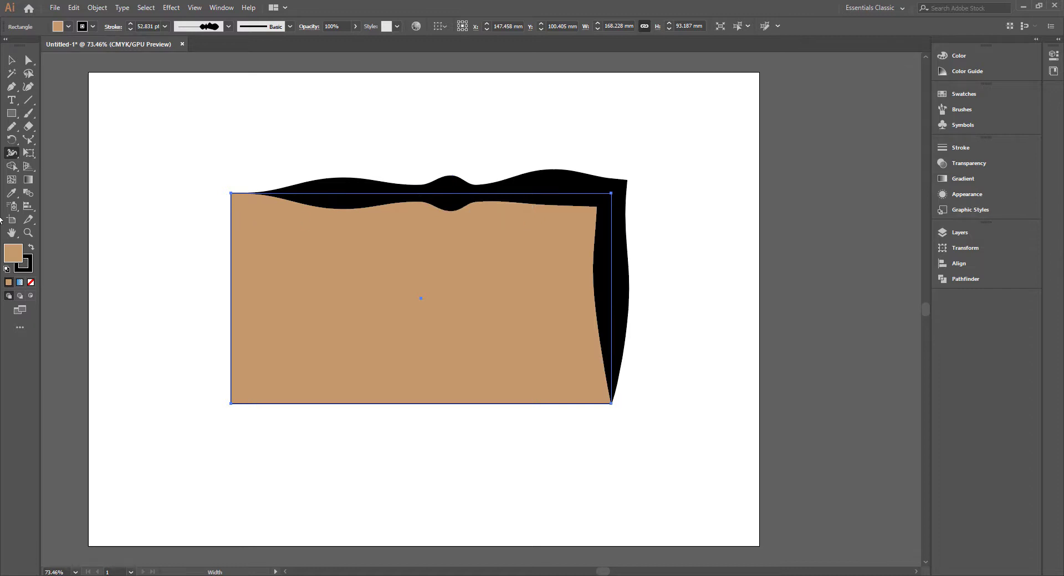
drag(17, 157, 57, 155)
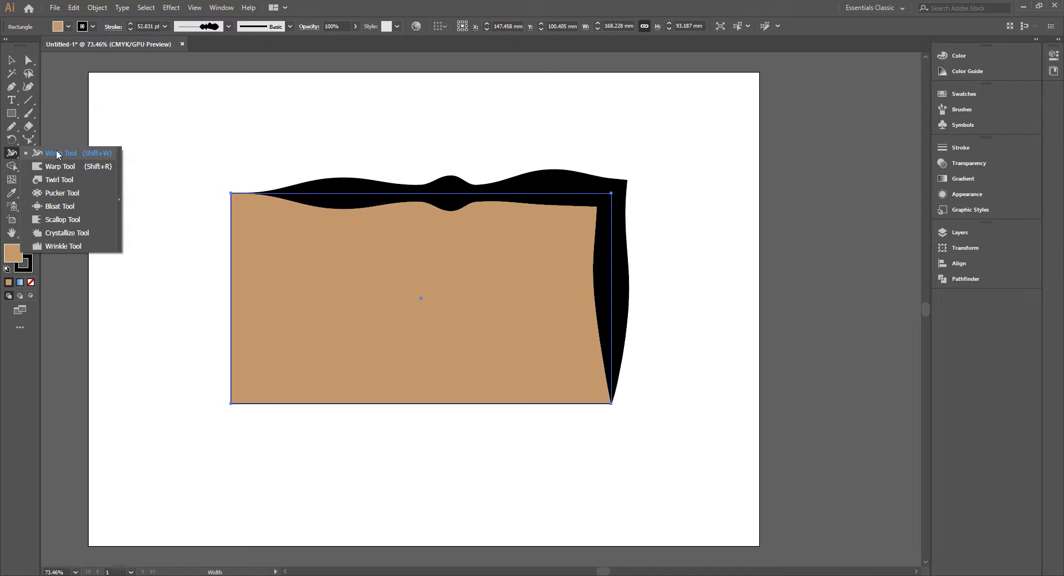
- Widen two points on the bottom edge to 18.637 mm, then switch to the Selection tool
click(57, 155)
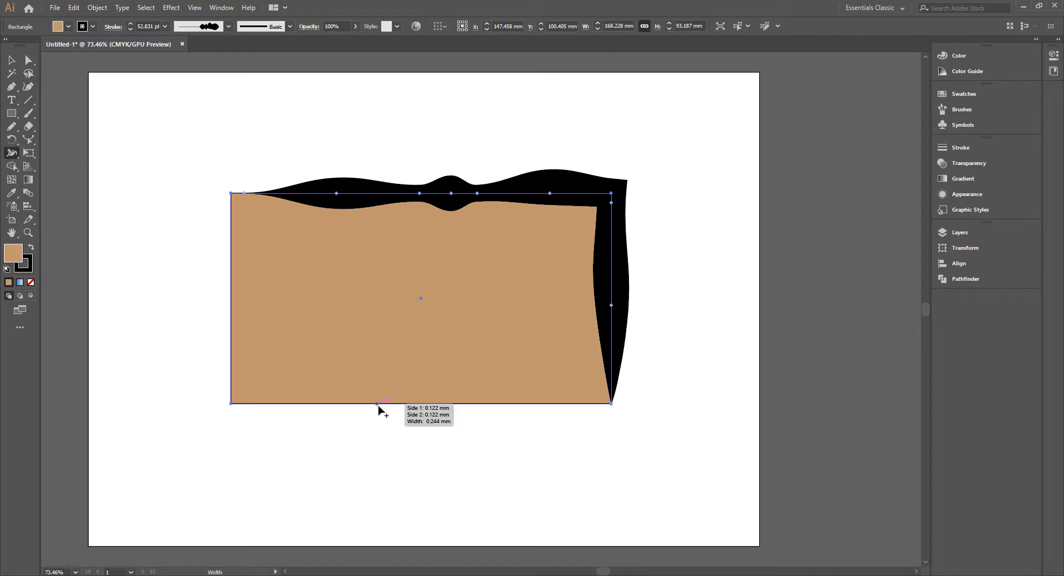
drag(377, 404, 379, 425)
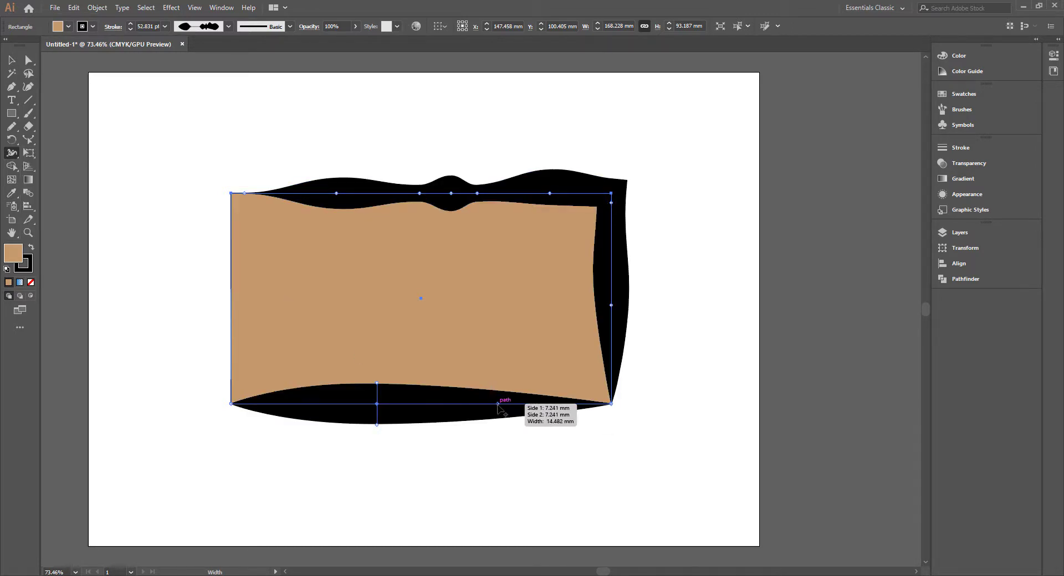
mouse_move(497, 404)
mouse_down()
mouse_move(498, 427)
mouse_move(503, 374)
mouse_up()
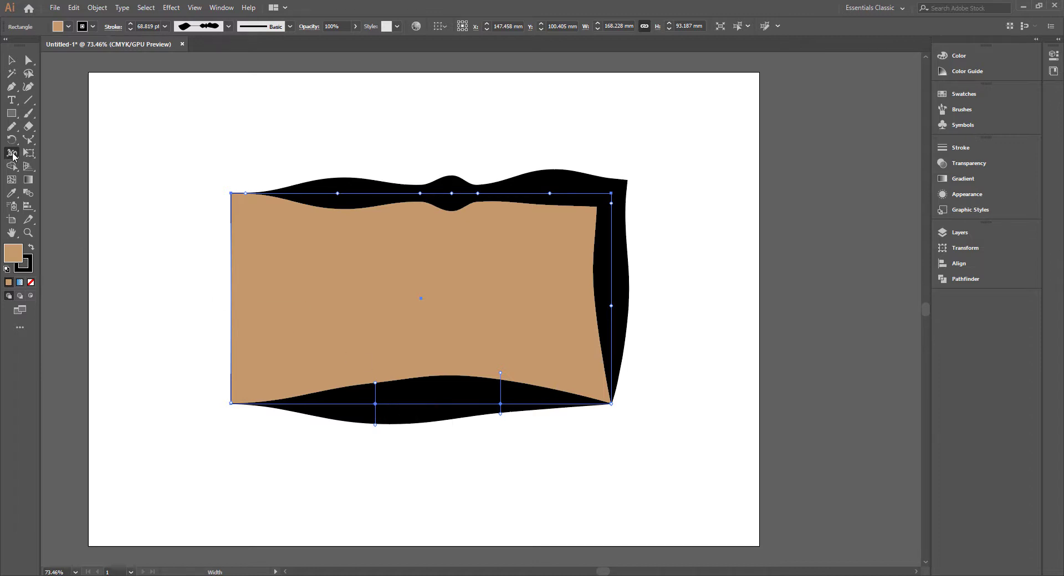
click(13, 156)
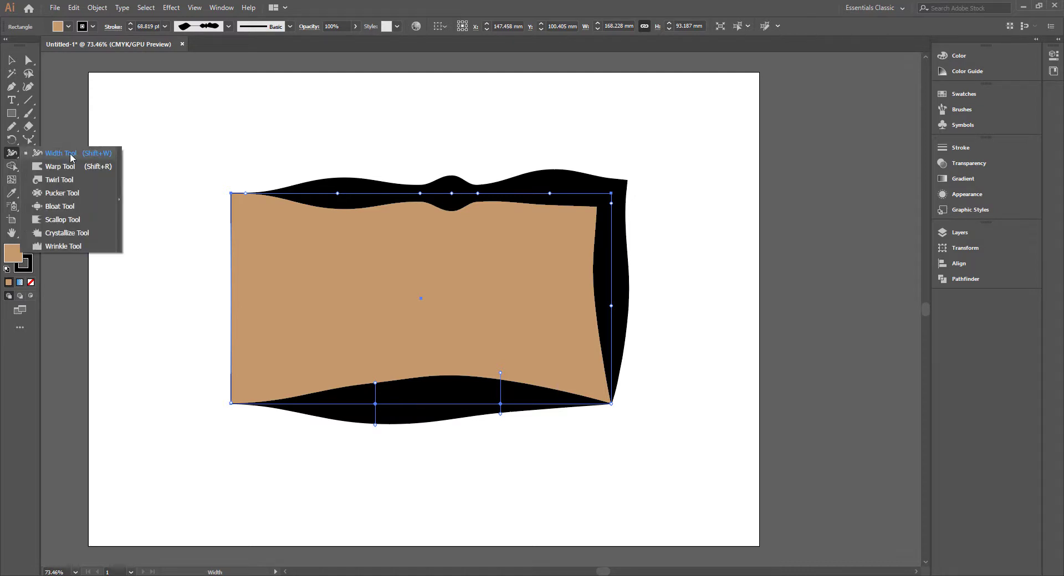
click(11, 60)
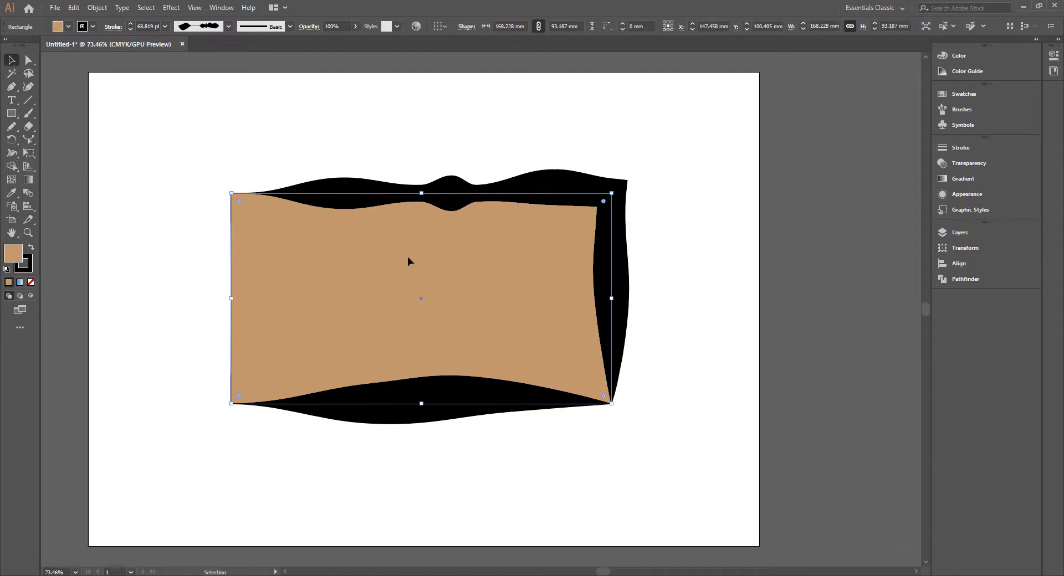
- Delete the distorted shape and draw a new 121.143 × 93.923 mm tan rectangle
drag(424, 267, 454, 288)
key(Delete)
click(11, 113)
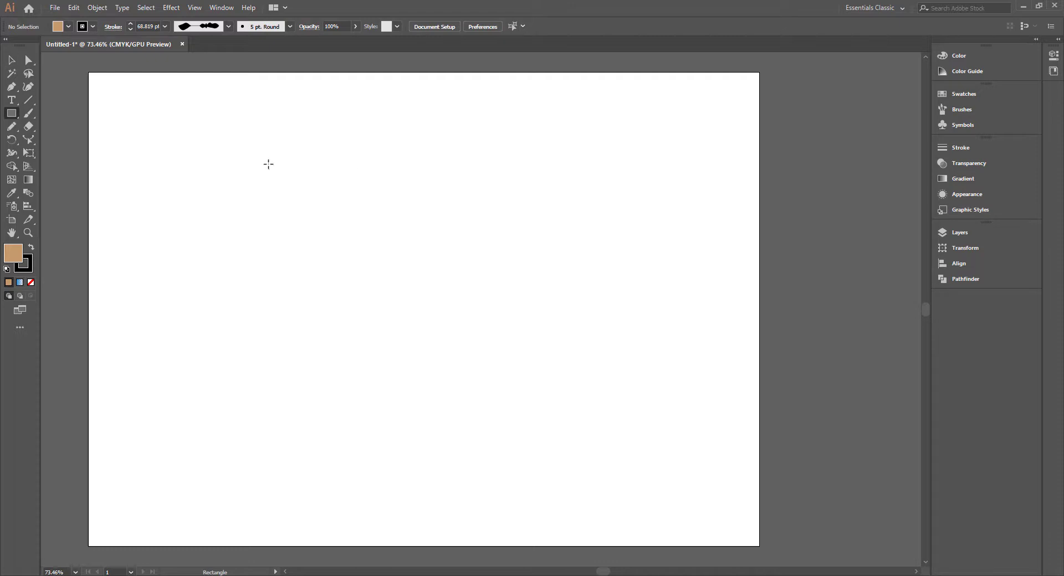
drag(265, 167, 538, 379)
- Select the Warp Tool from the reshaping tools flyout
click(11, 165)
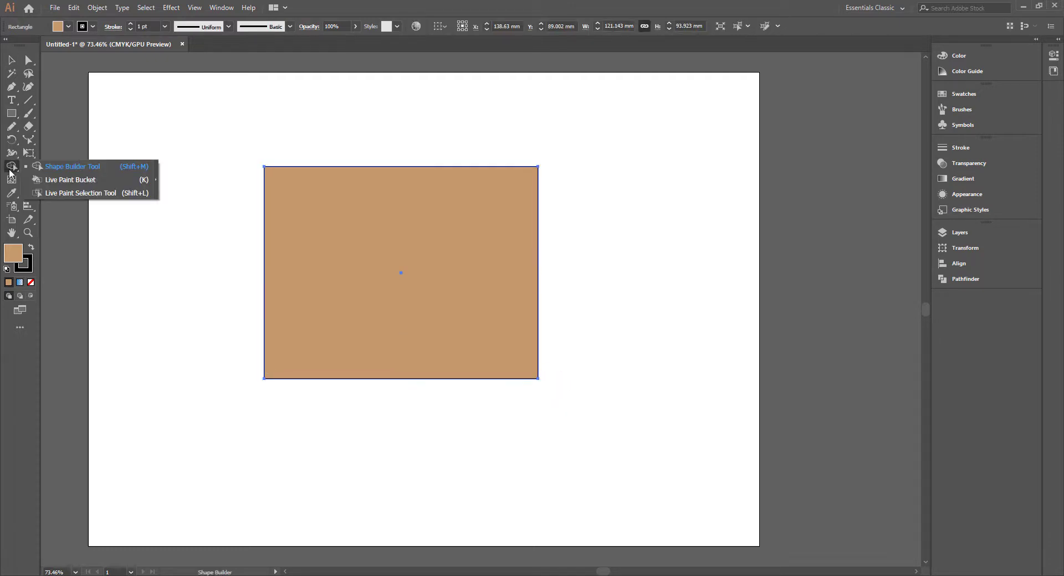
click(10, 154)
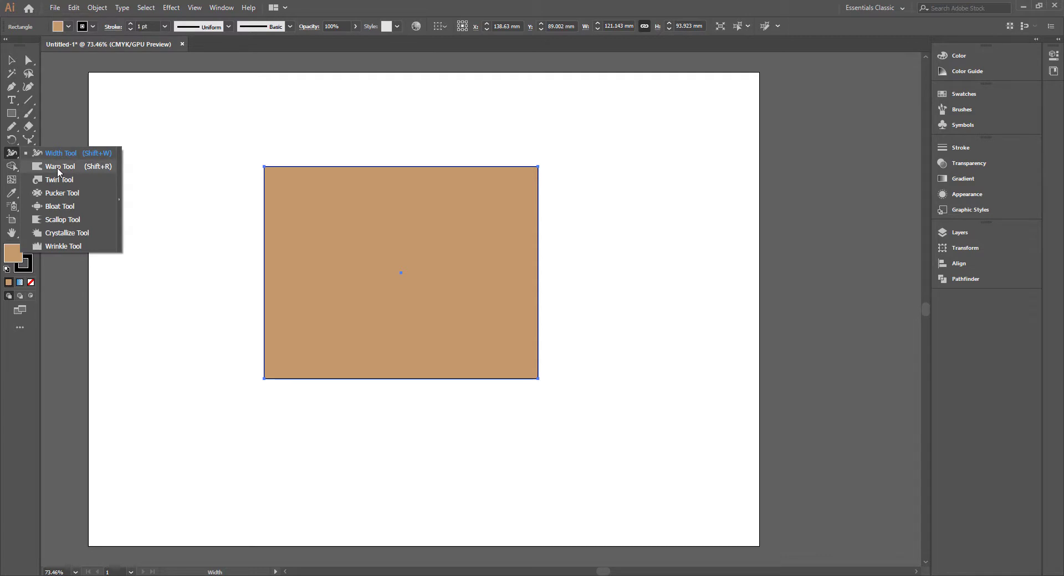
click(58, 167)
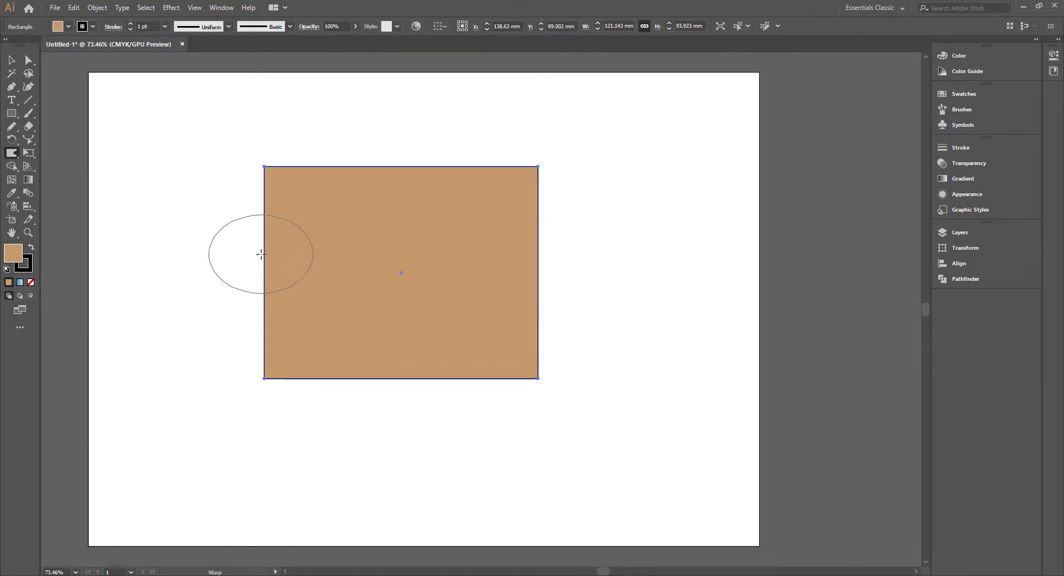
- Warp the rectangle's left, top, right and bottom edges into dents and bulges
drag(265, 255, 333, 257)
drag(317, 160, 320, 185)
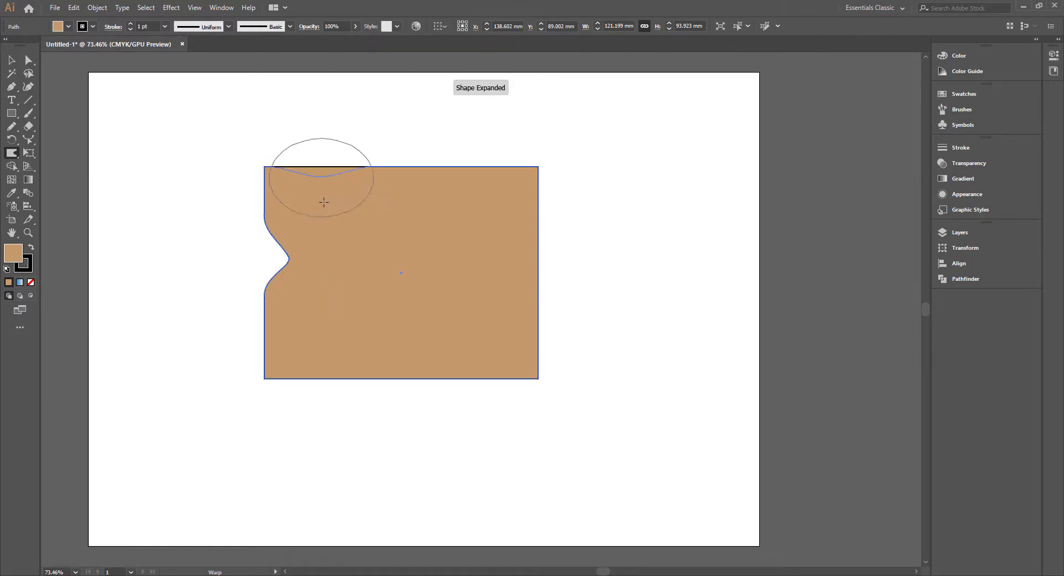
drag(454, 148, 427, 188)
drag(492, 259, 594, 264)
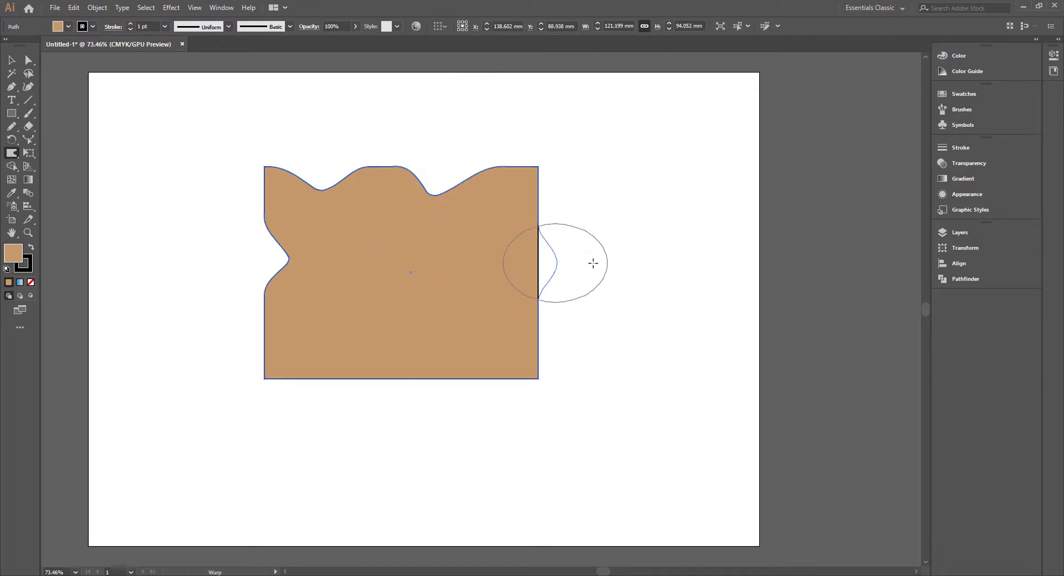
drag(577, 316, 505, 320)
drag(423, 388, 412, 350)
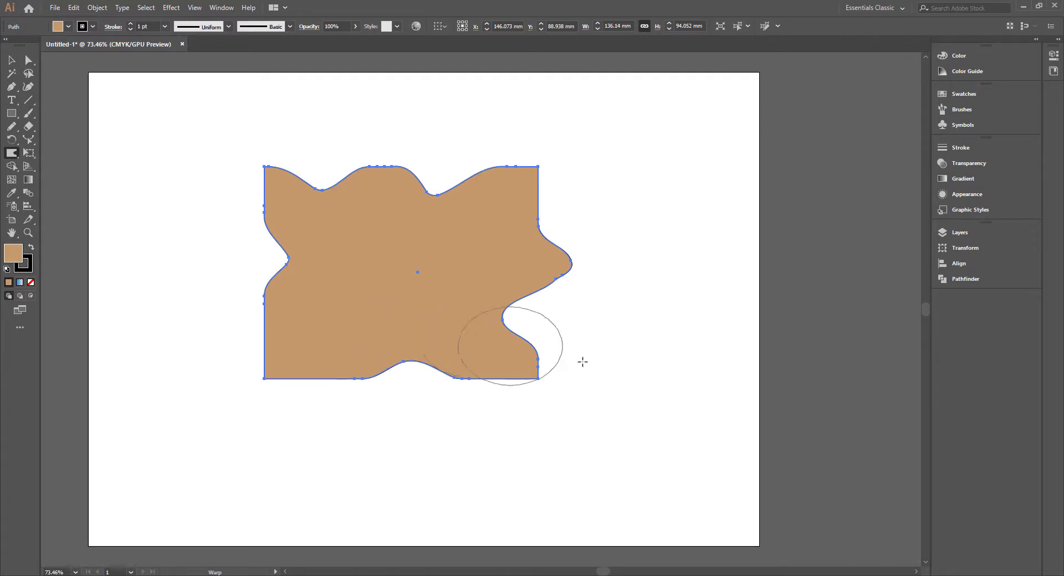
- Resize the warp brush into a wide ellipse
mouse_move(603, 330)
mouse_down()
mouse_move(584, 347)
mouse_move(601, 345)
mouse_move(605, 316)
mouse_up()
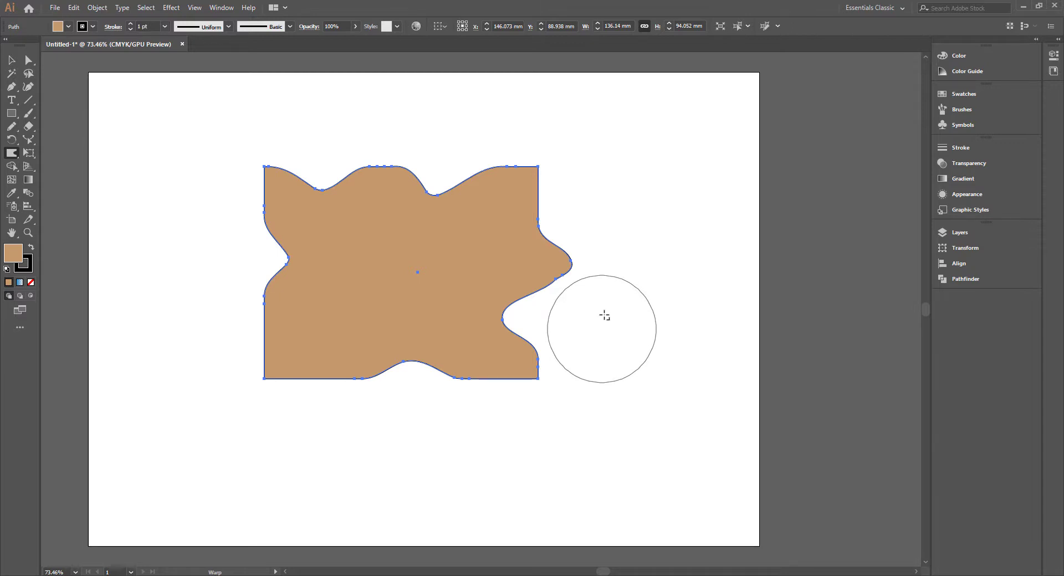
mouse_move(605, 316)
mouse_down()
mouse_move(596, 321)
mouse_move(606, 330)
mouse_move(601, 320)
mouse_move(596, 330)
mouse_move(610, 309)
mouse_move(568, 342)
mouse_move(591, 337)
mouse_move(610, 313)
mouse_move(591, 323)
mouse_move(624, 304)
mouse_move(580, 323)
mouse_move(637, 304)
mouse_move(588, 323)
mouse_move(634, 332)
mouse_move(616, 276)
mouse_move(571, 257)
mouse_move(498, 266)
mouse_move(537, 275)
mouse_move(458, 333)
mouse_move(477, 342)
mouse_up()
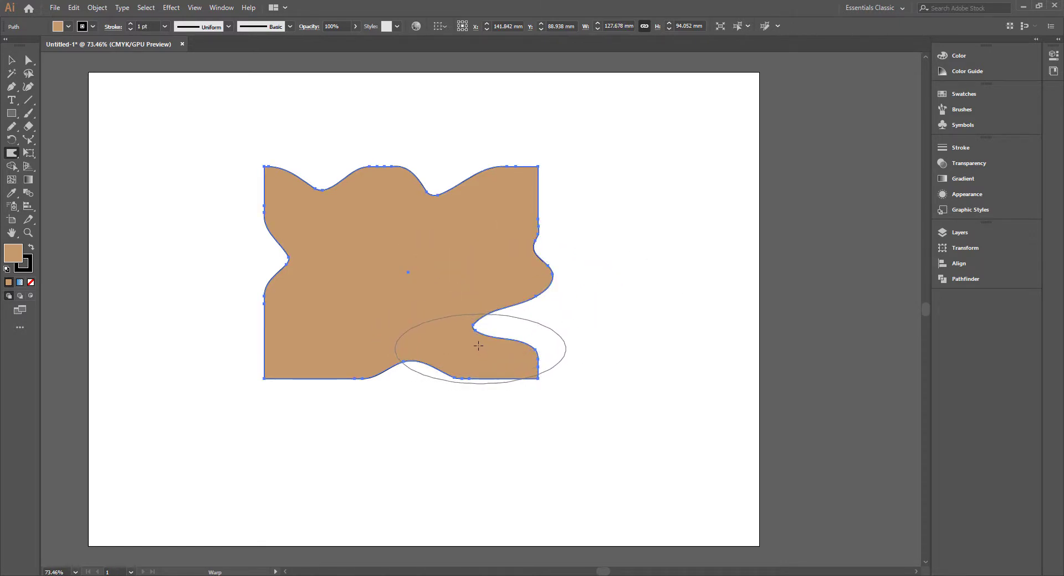
click(11, 154)
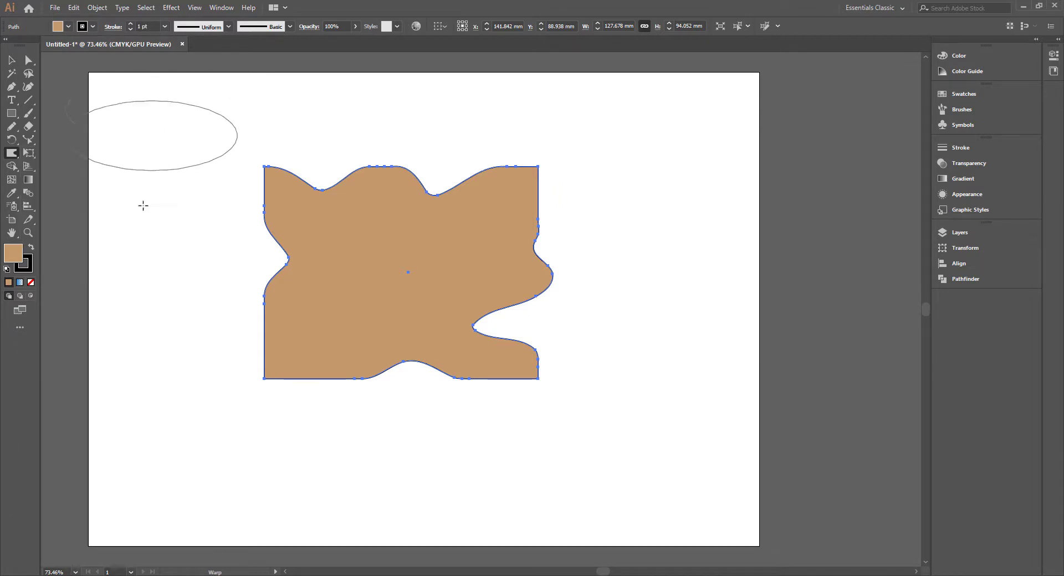
- Move the warped shape left and down, then delete it
click(11, 60)
drag(363, 305, 332, 325)
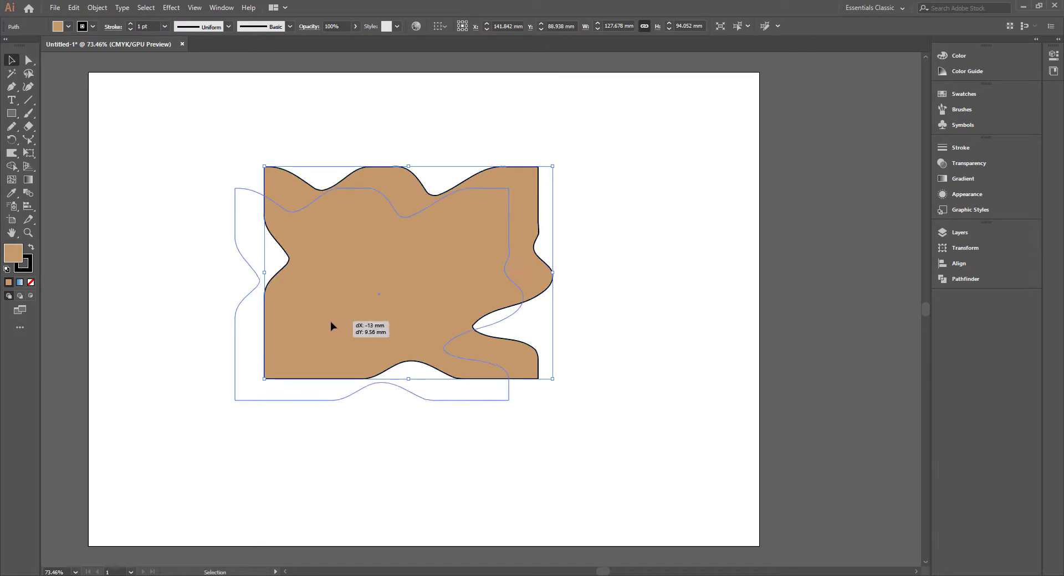
key(Delete)
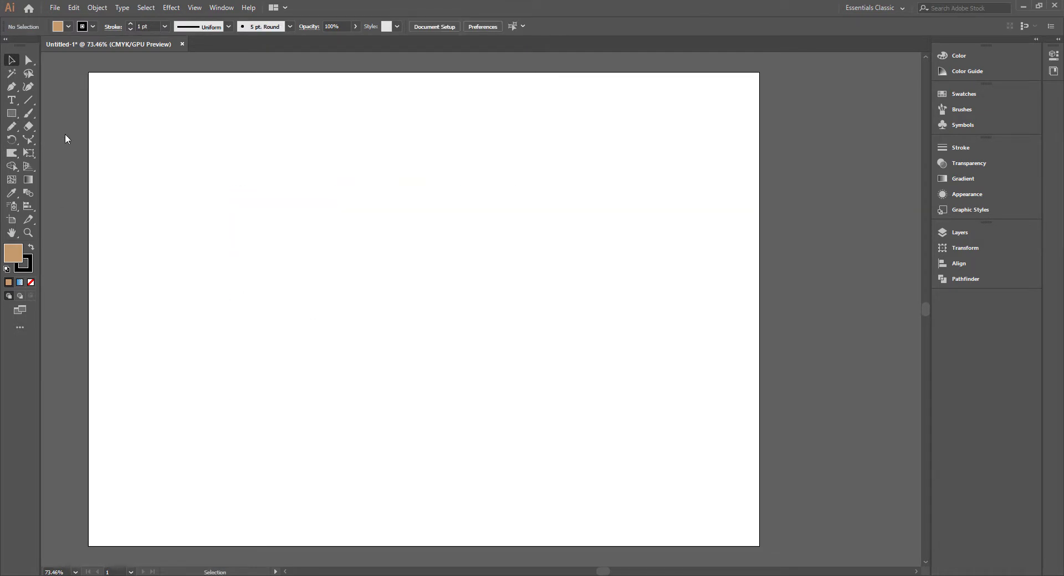
- Draw a 106.675 × 68.174 mm tan rectangle, shift it up-left with Free Transform, and start skewing its left side
click(12, 114)
drag(275, 211, 516, 364)
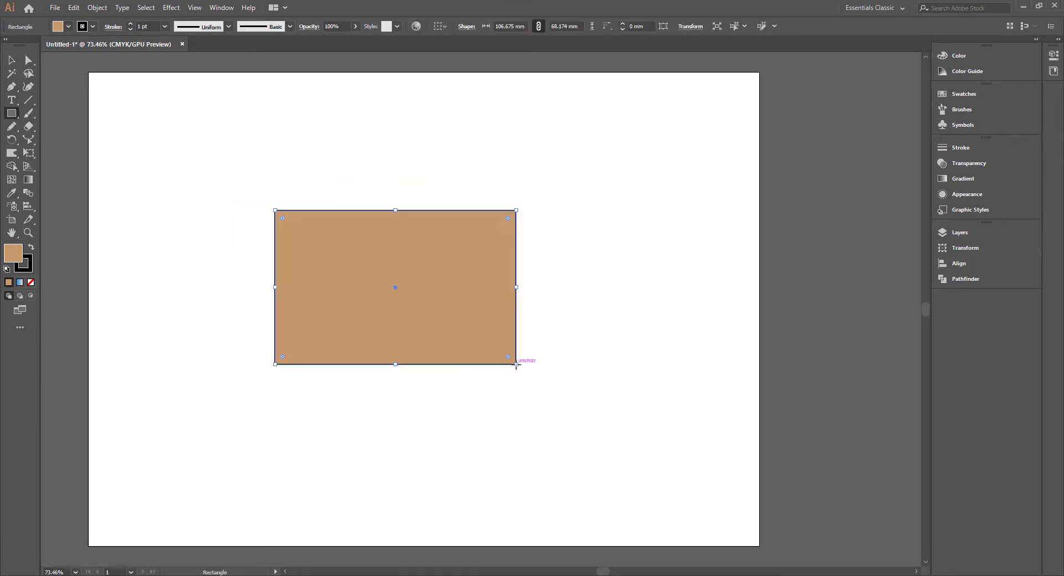
click(30, 155)
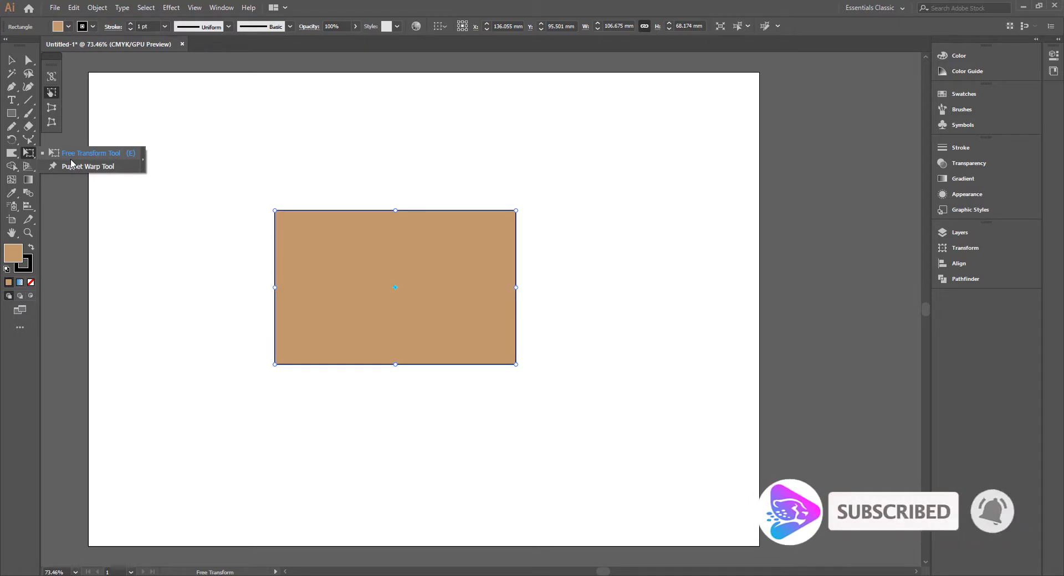
click(81, 160)
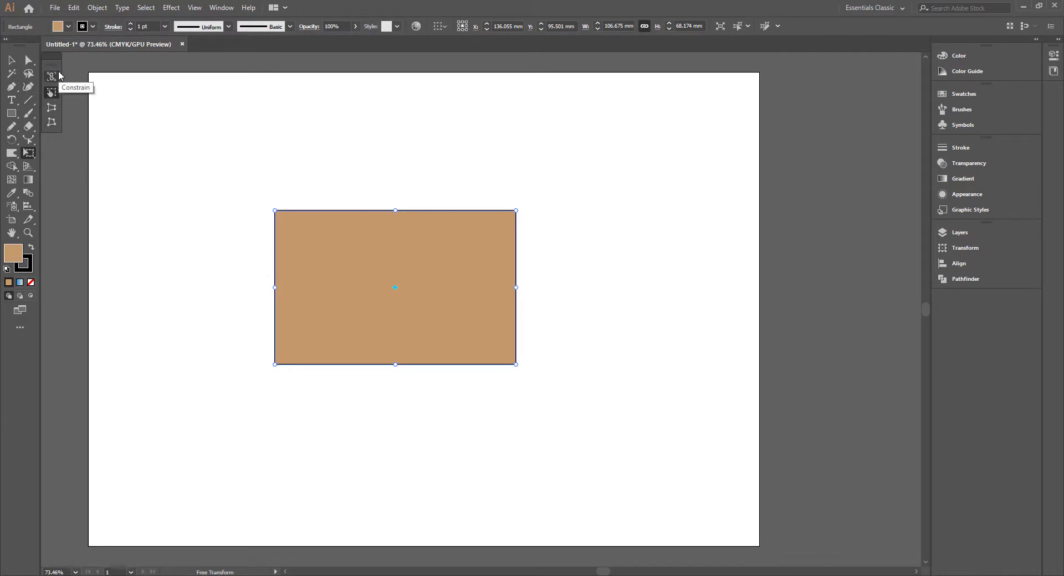
drag(302, 283, 264, 261)
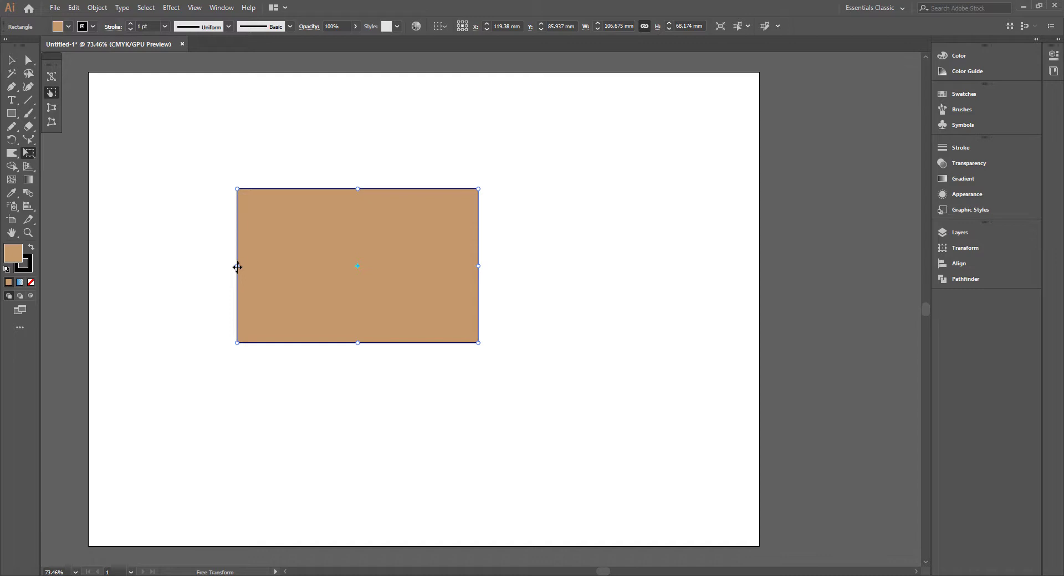
mouse_move(237, 267)
mouse_down()
mouse_move(238, 200)
mouse_move(216, 266)
mouse_move(214, 194)
mouse_up()
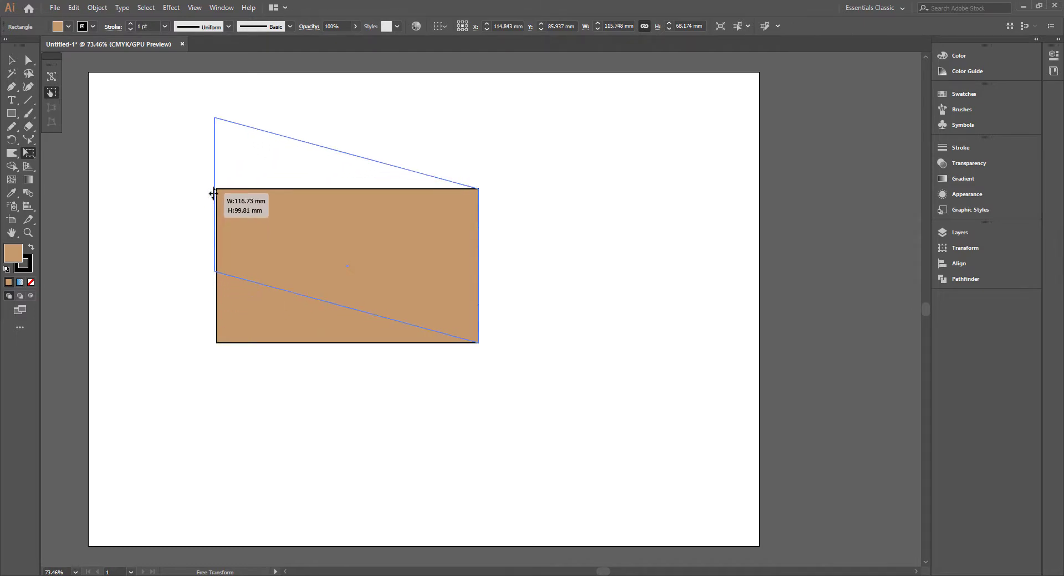
- Shear the shape into a steeper parallelogram and skew its top edge into a tilted rectangle
drag(480, 232, 478, 294)
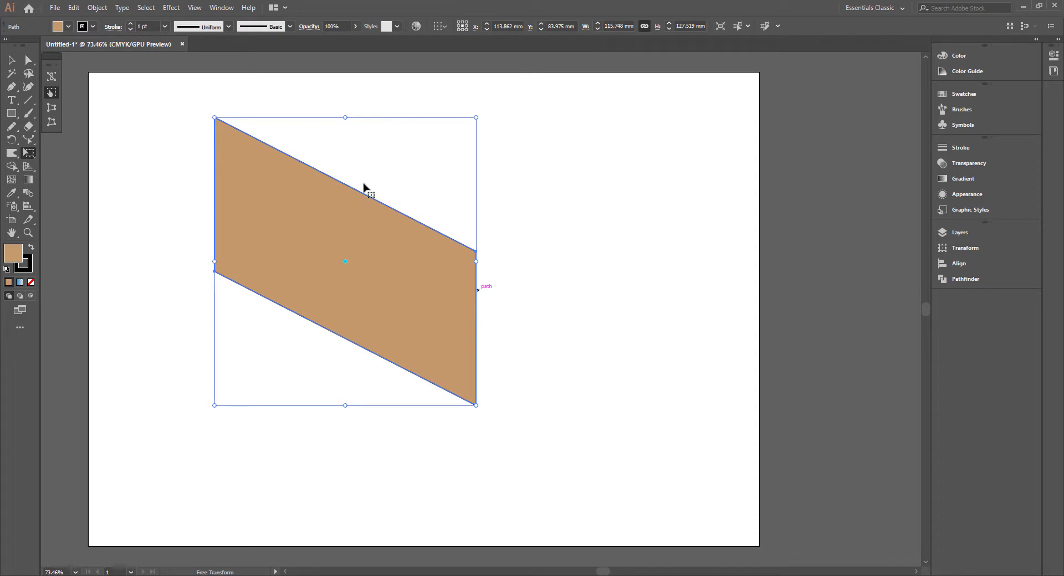
drag(345, 114, 438, 114)
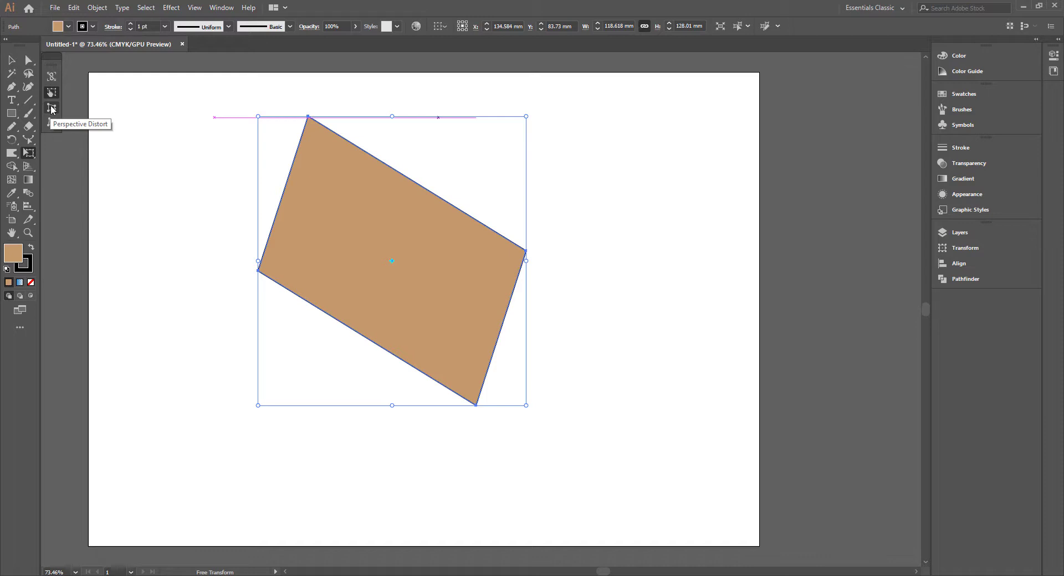
click(51, 108)
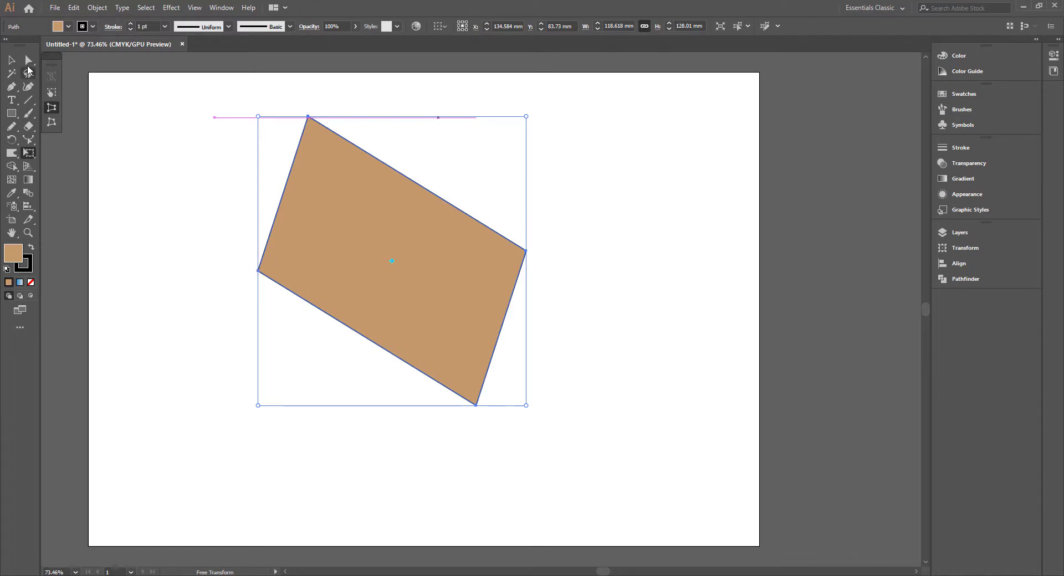
click(11, 59)
- Delete the tilted shape and draw a new tan rectangle across the page centre
key(Delete)
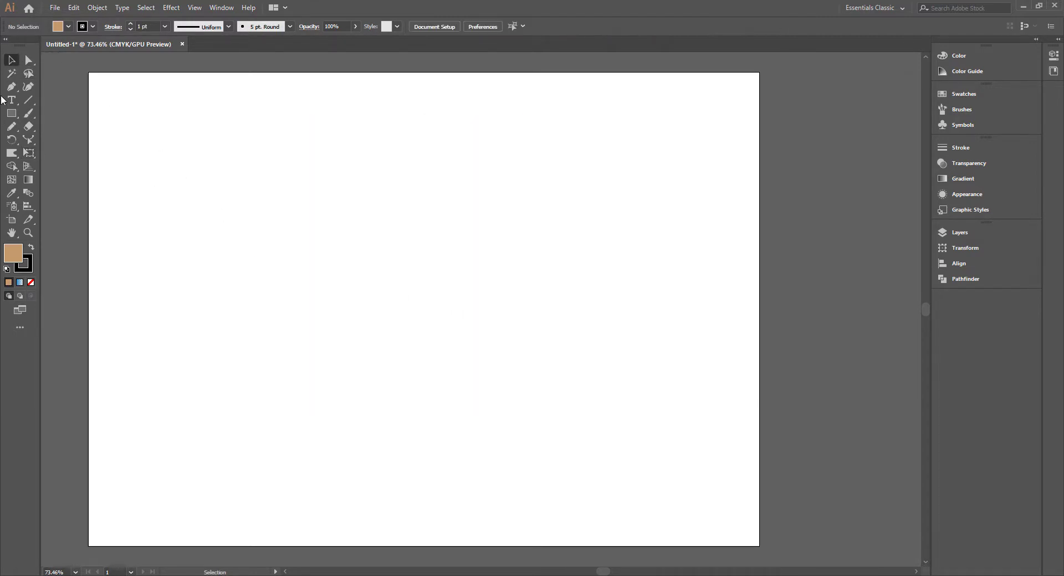
key(m)
drag(268, 210, 555, 372)
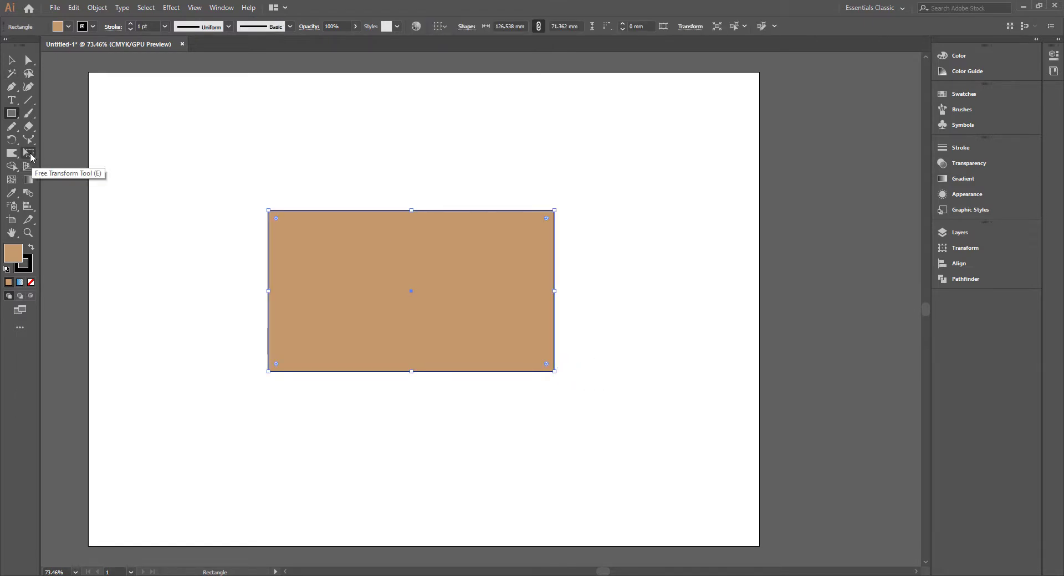
- Taper the rectangle's top into a trapezoid with Perspective Distort, then undo it
click(31, 158)
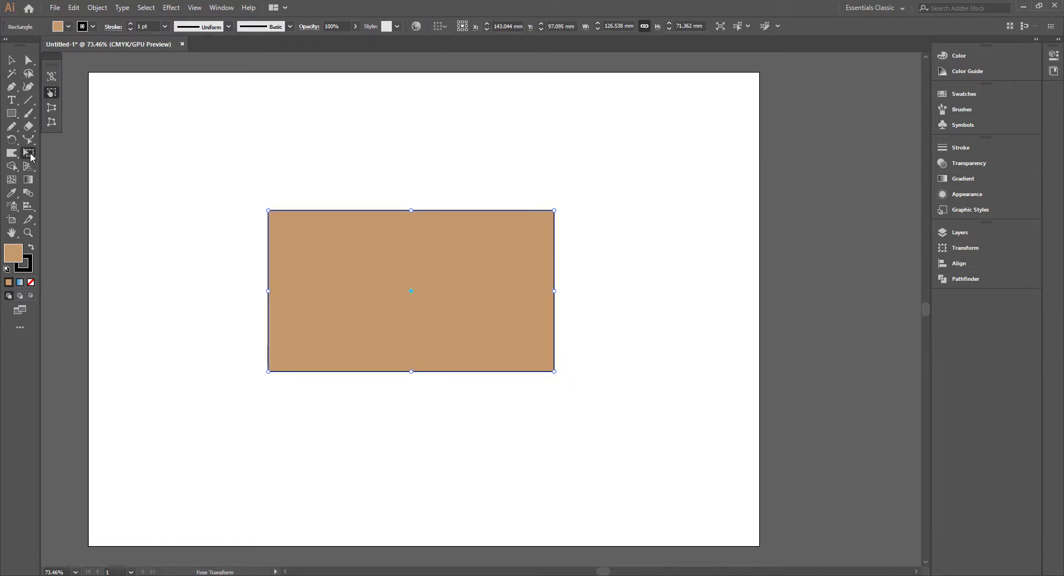
click(51, 109)
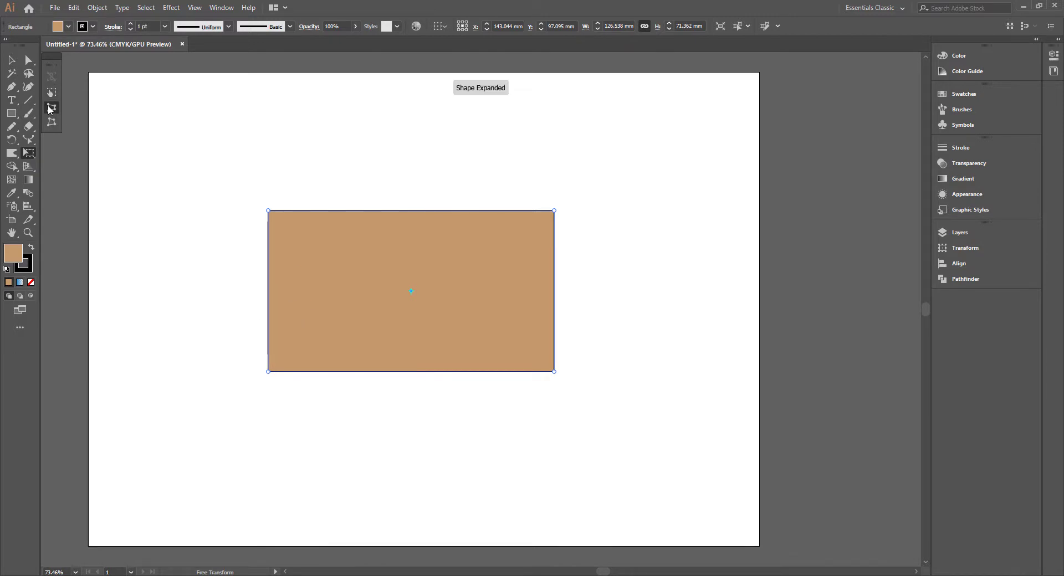
drag(269, 212, 292, 211)
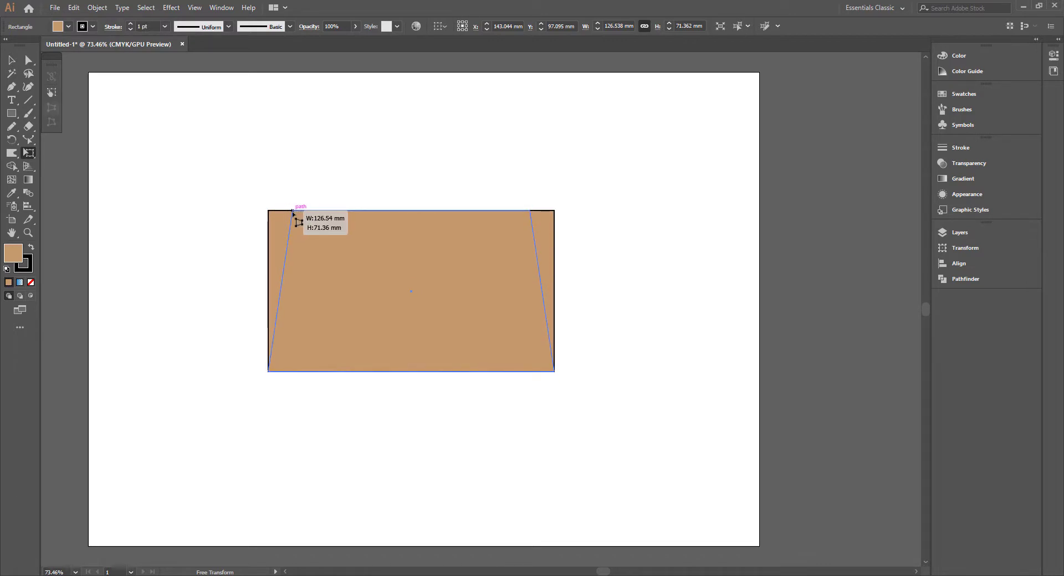
drag(293, 212, 294, 212)
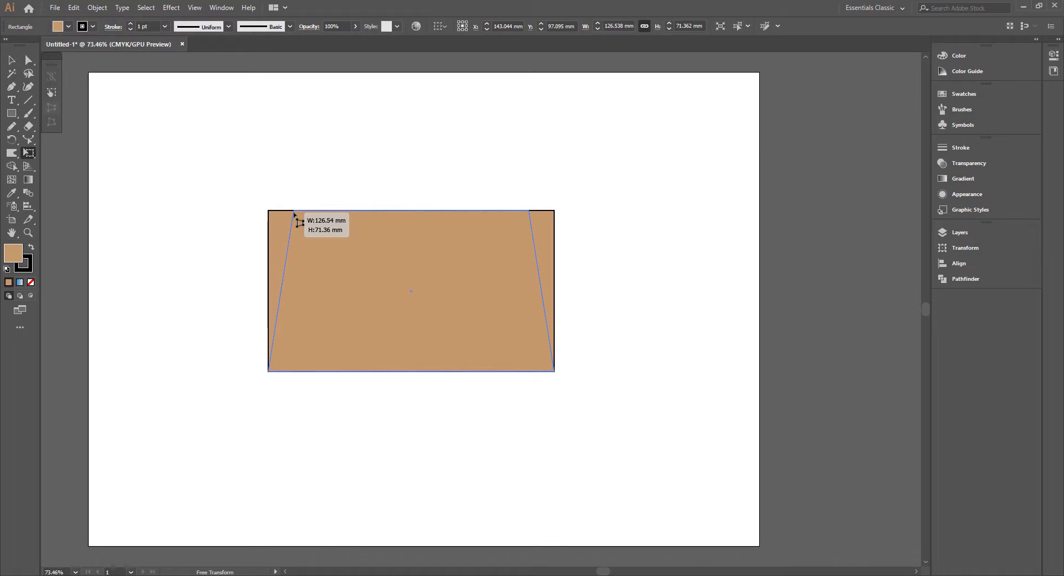
drag(294, 214, 321, 213)
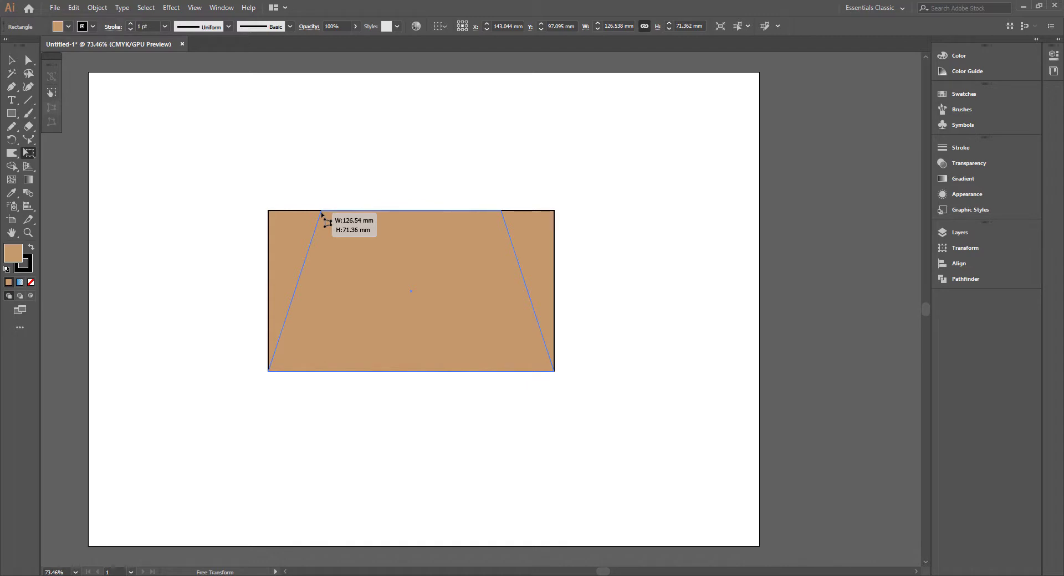
mouse_move(322, 214)
mouse_down()
mouse_move(329, 236)
mouse_move(324, 138)
mouse_move(320, 183)
mouse_move(269, 119)
mouse_move(288, 123)
mouse_up()
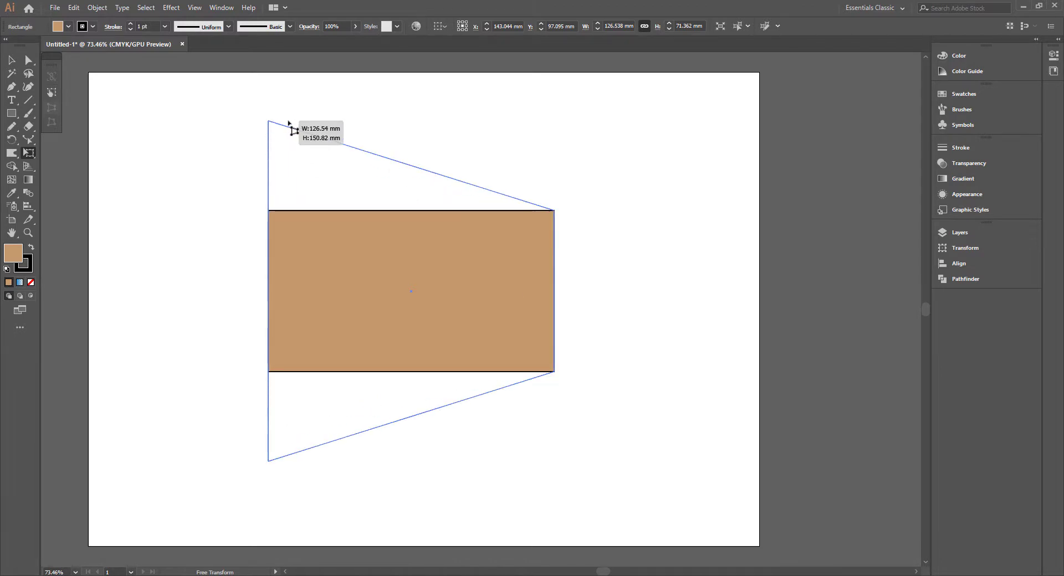
drag(289, 123, 289, 124)
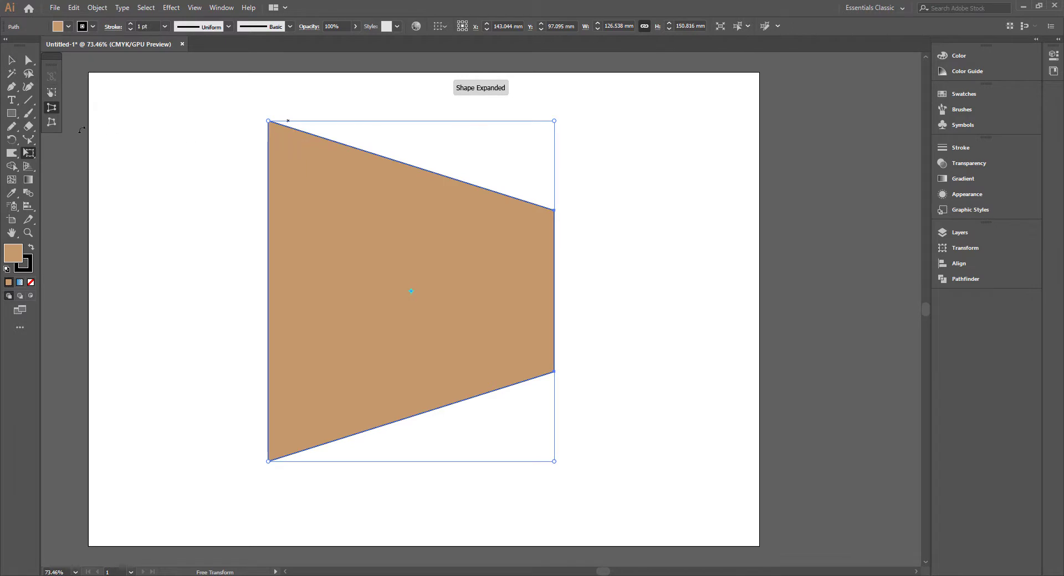
key(ctrl+z)
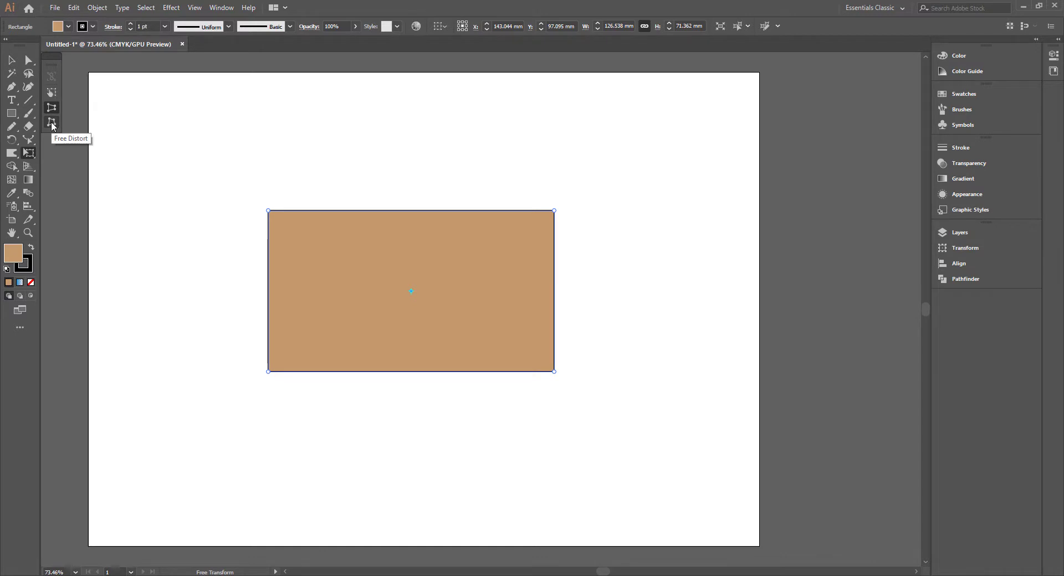
- Pull the top-left corner up and right with Free Distort, then delete the shape
click(52, 124)
drag(279, 218, 326, 165)
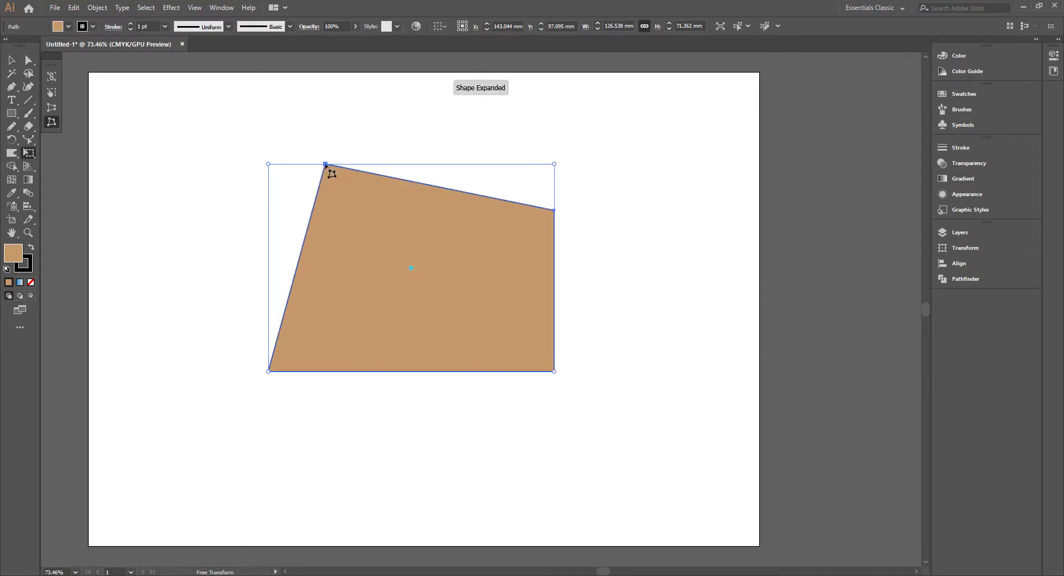
key(v)
key(Delete)
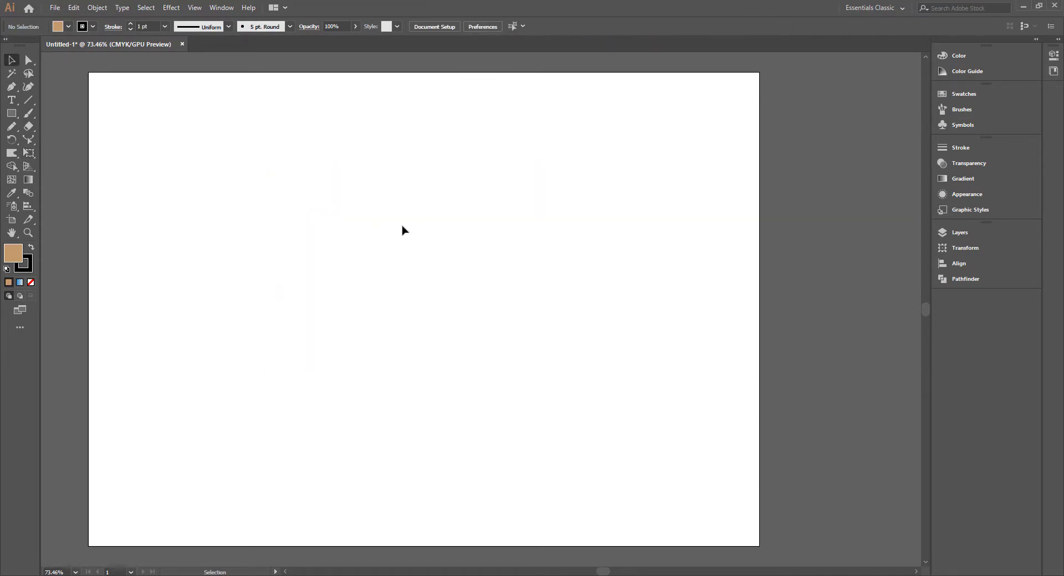
- Draw a large rounded rectangle and make all four corners much rounder
click(12, 114)
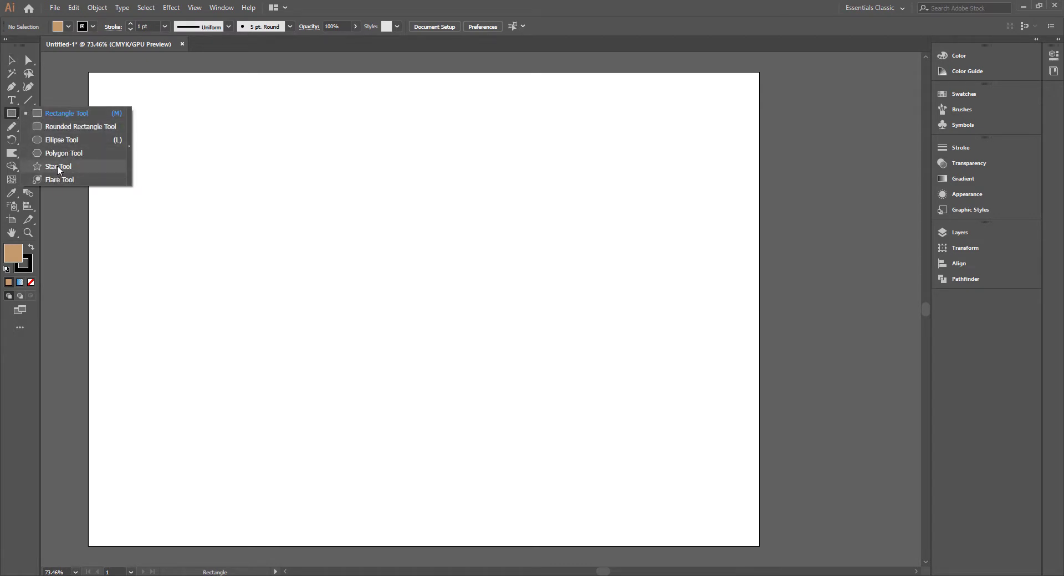
click(72, 126)
drag(245, 179, 498, 357)
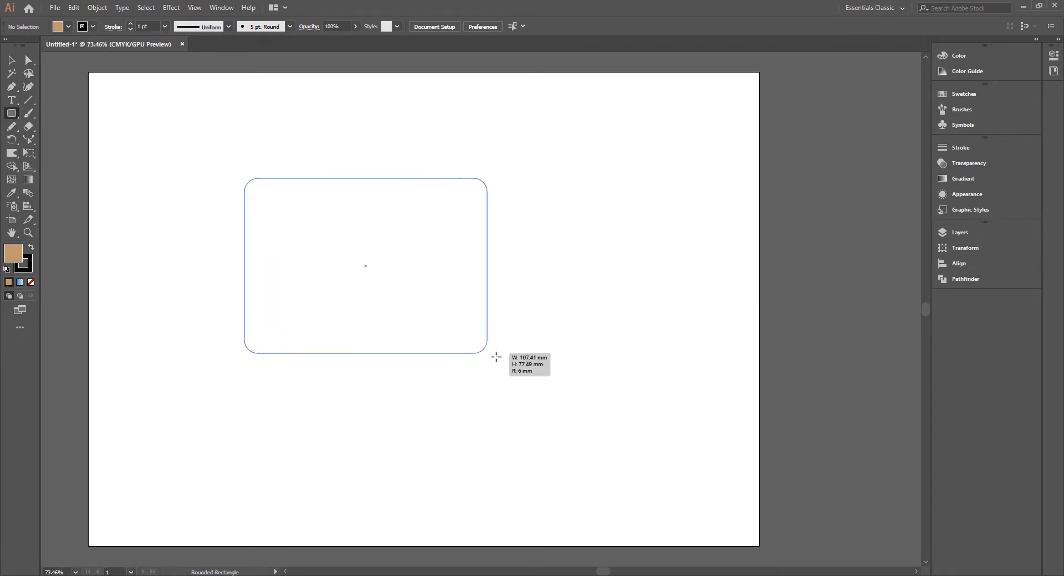
drag(483, 193, 422, 241)
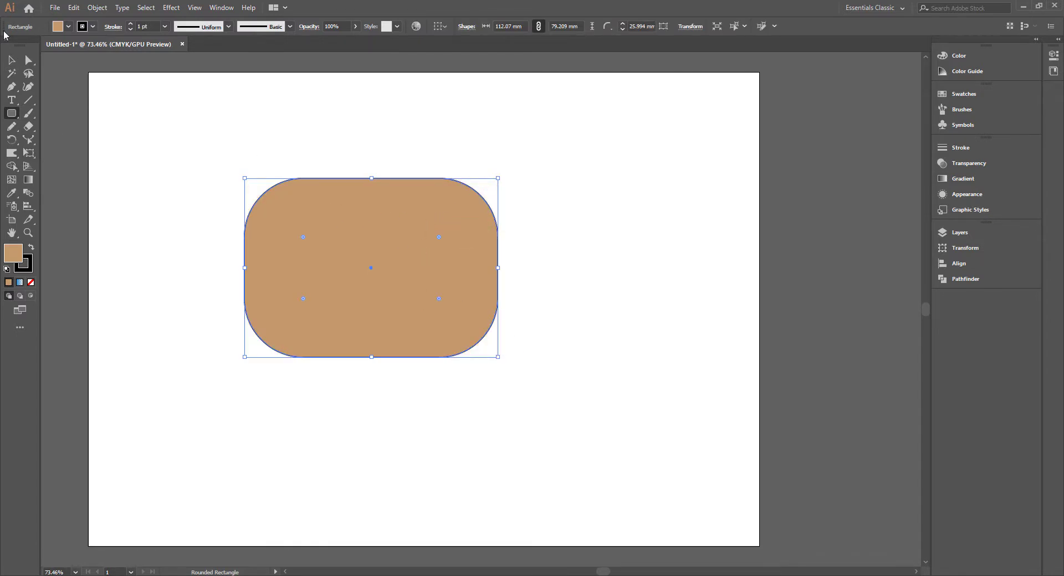
- Push the right-side anchor inward to notch the shape, then reposition it
click(28, 60)
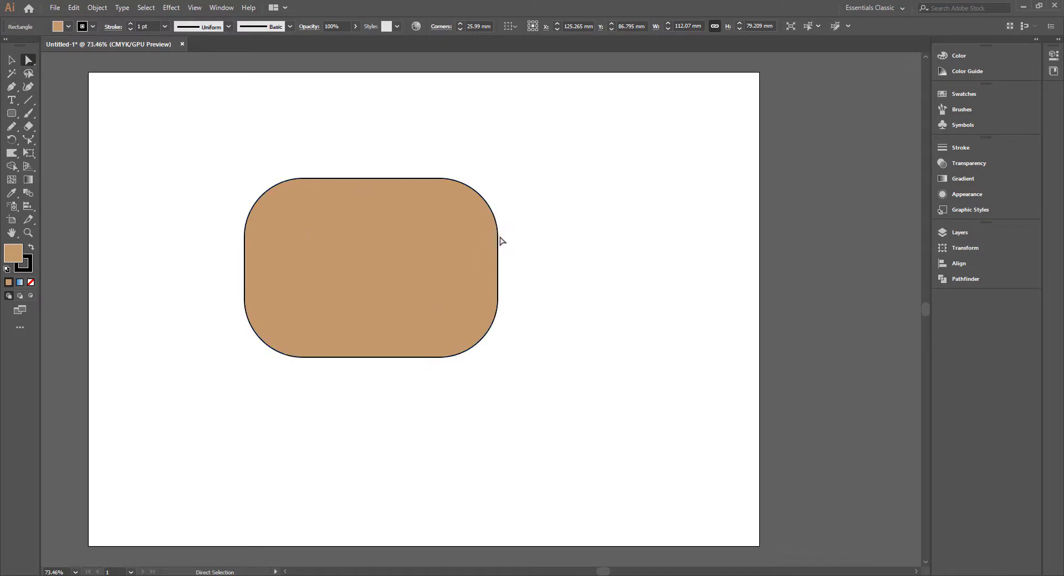
drag(498, 240, 437, 245)
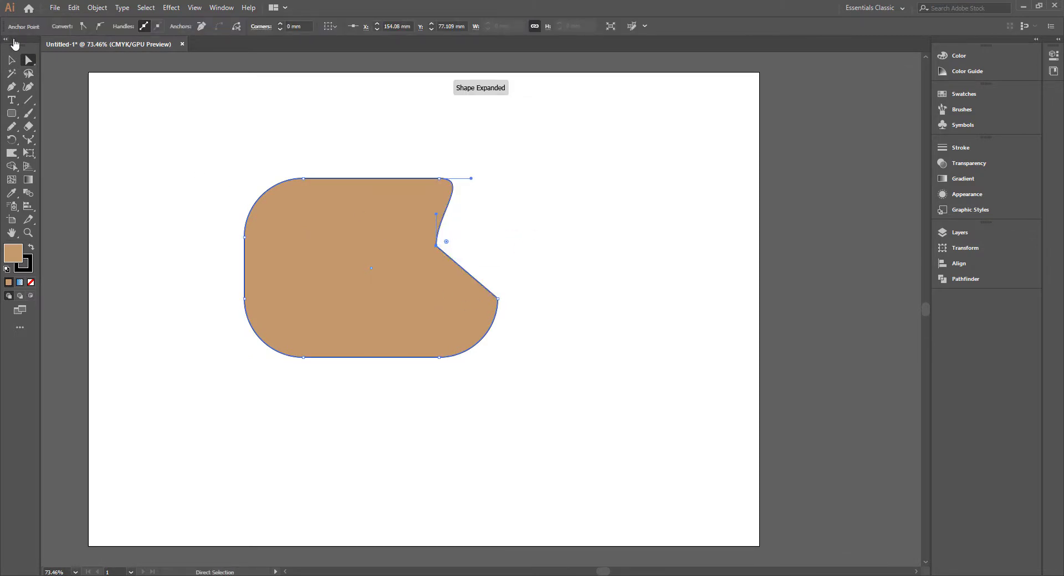
click(11, 60)
mouse_move(380, 212)
mouse_down()
mouse_move(432, 267)
mouse_move(413, 220)
mouse_up()
- Free Distort all four corners into a lopsided form and shift it slightly right
click(30, 154)
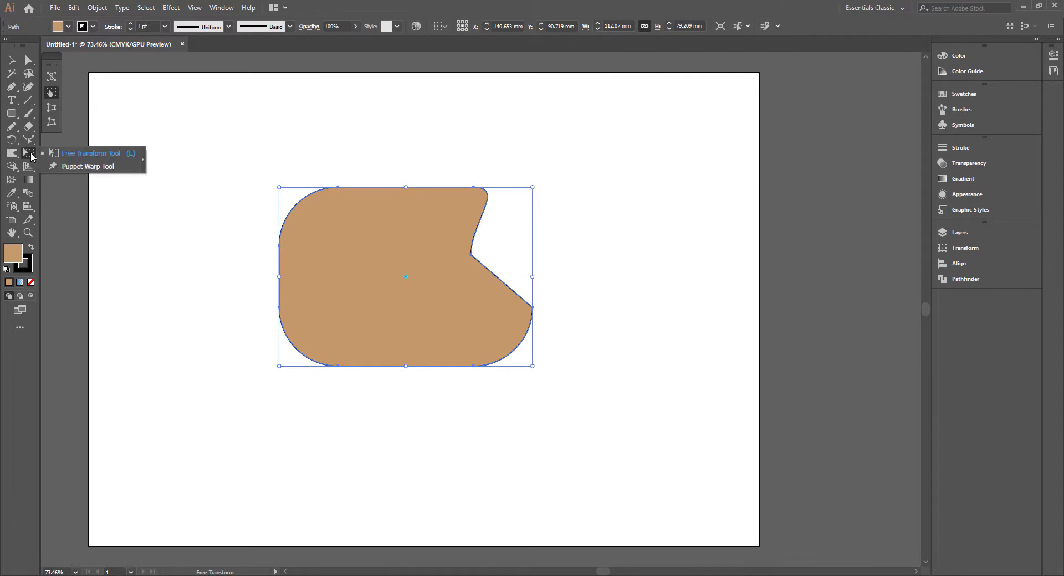
click(52, 122)
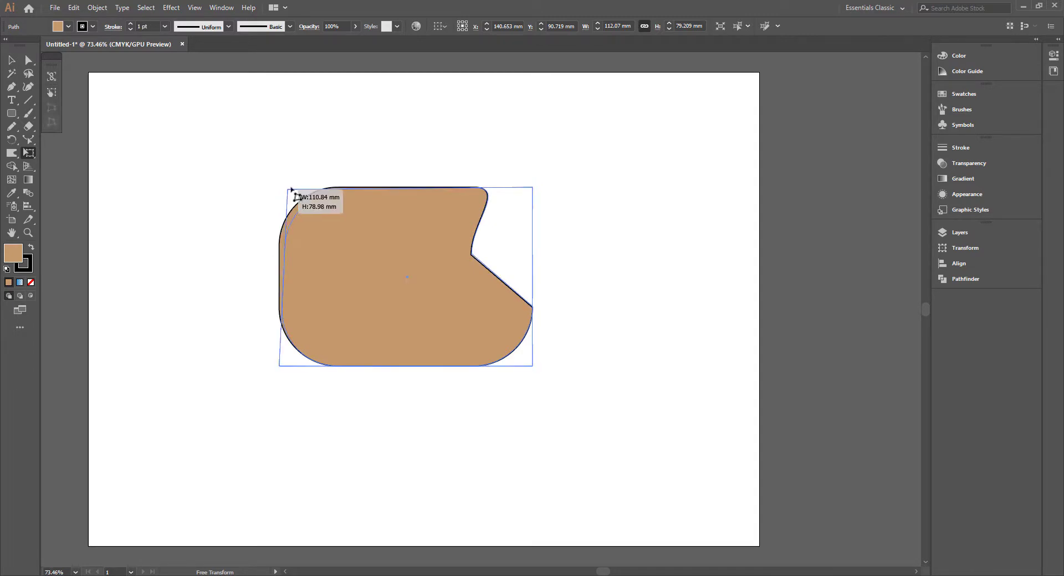
drag(278, 189, 341, 128)
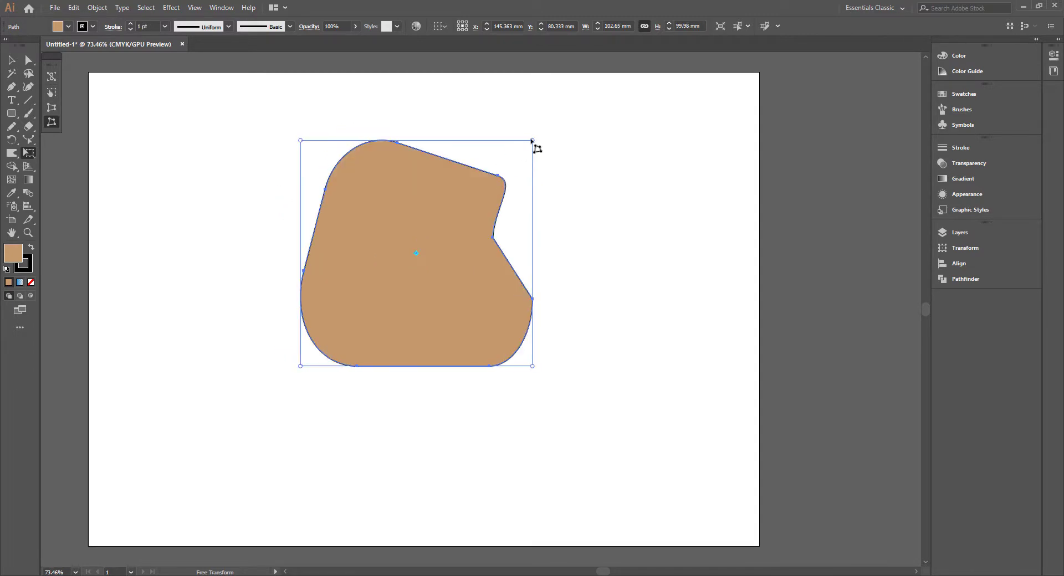
drag(531, 143, 527, 165)
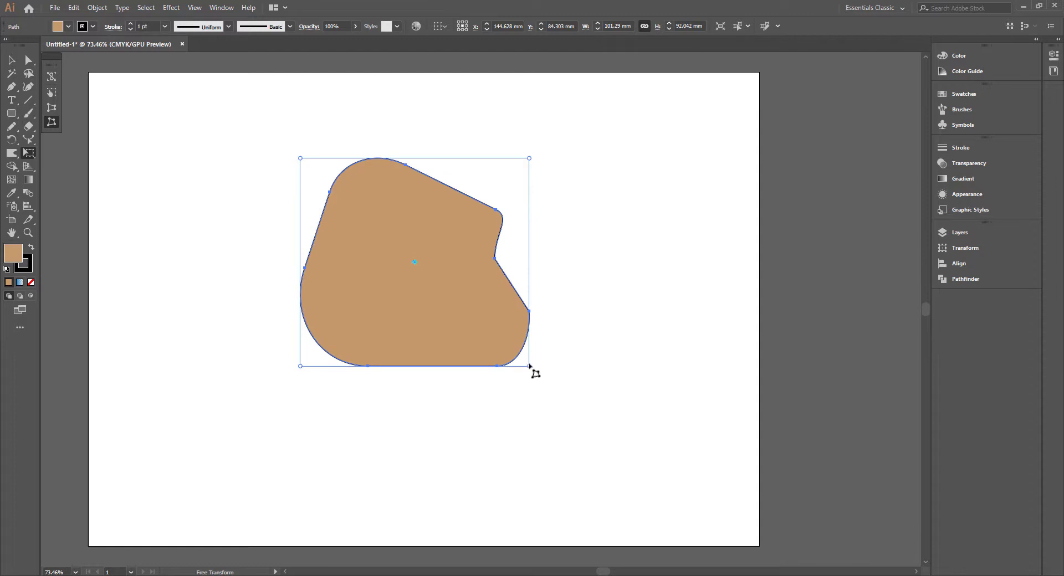
drag(529, 366, 489, 344)
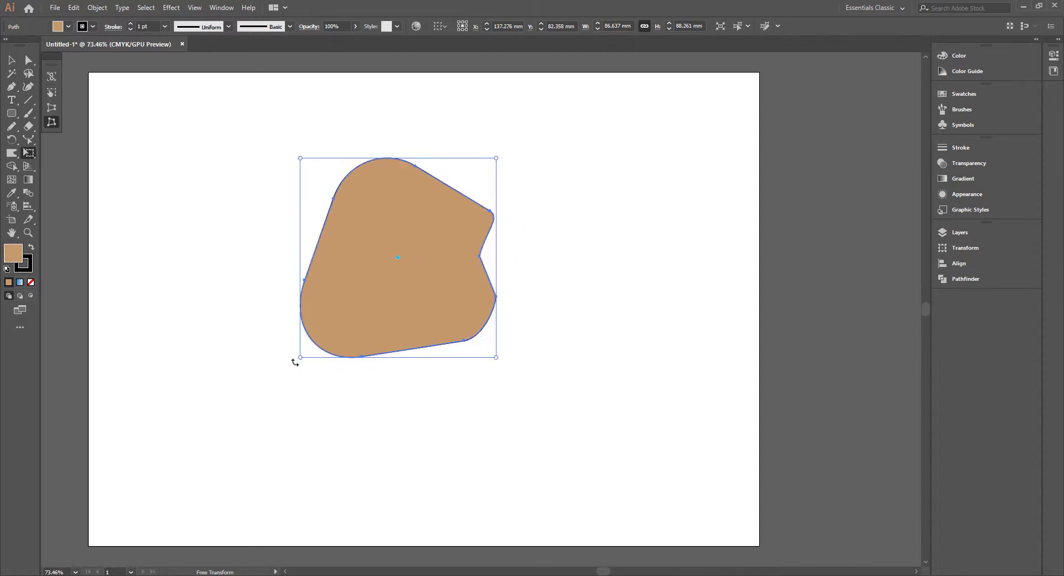
drag(299, 358, 262, 392)
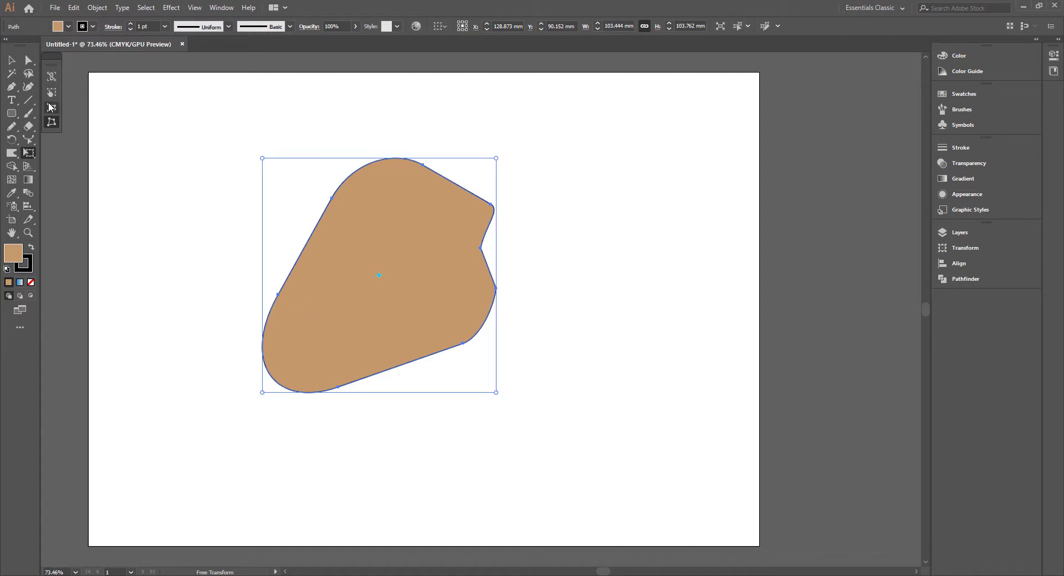
click(11, 60)
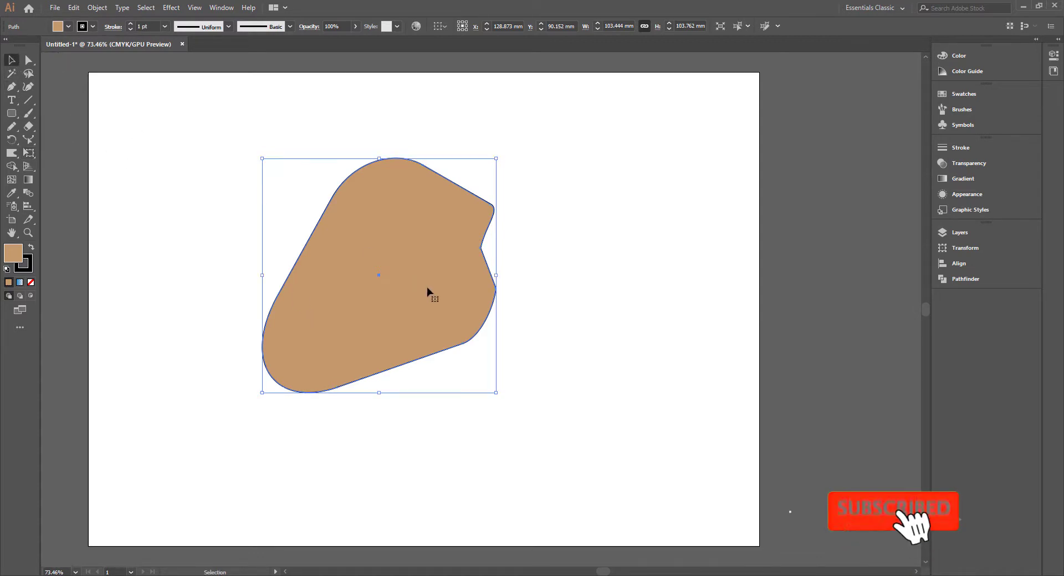
drag(424, 284, 447, 281)
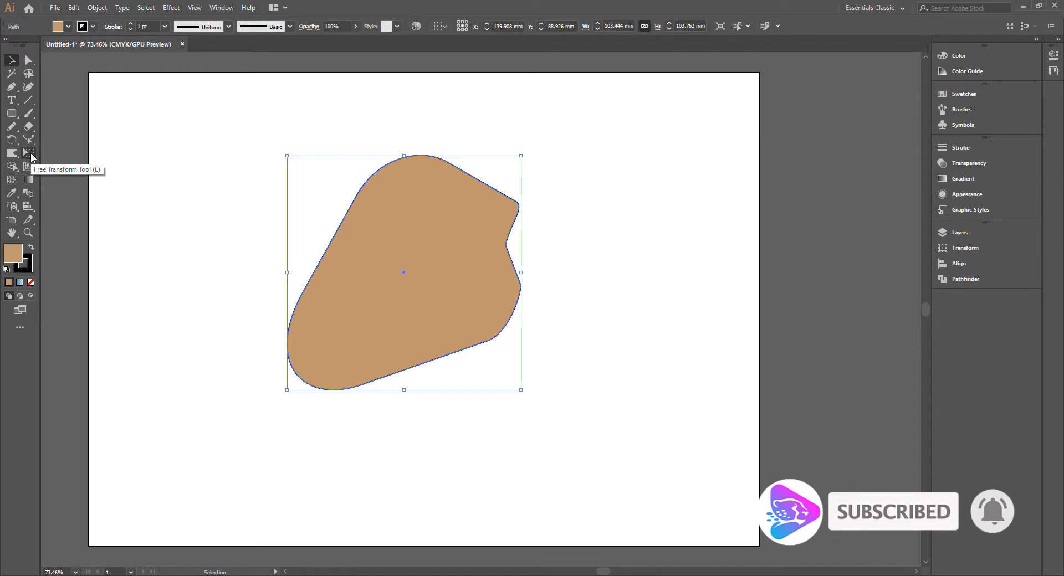
click(30, 155)
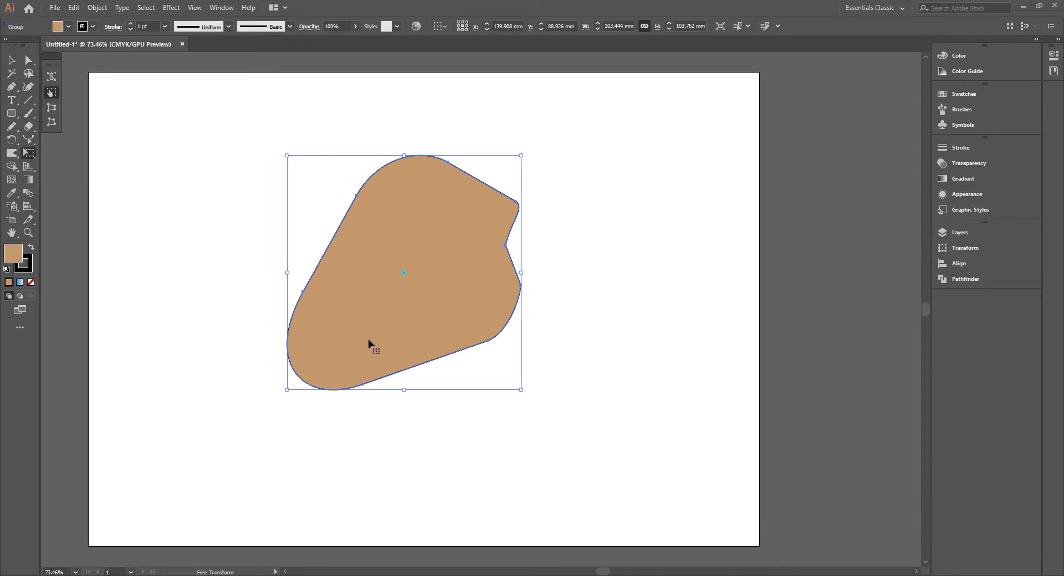
- Puppet Warp the blob, pulling its lower left up and its top and right edges down
click(30, 155)
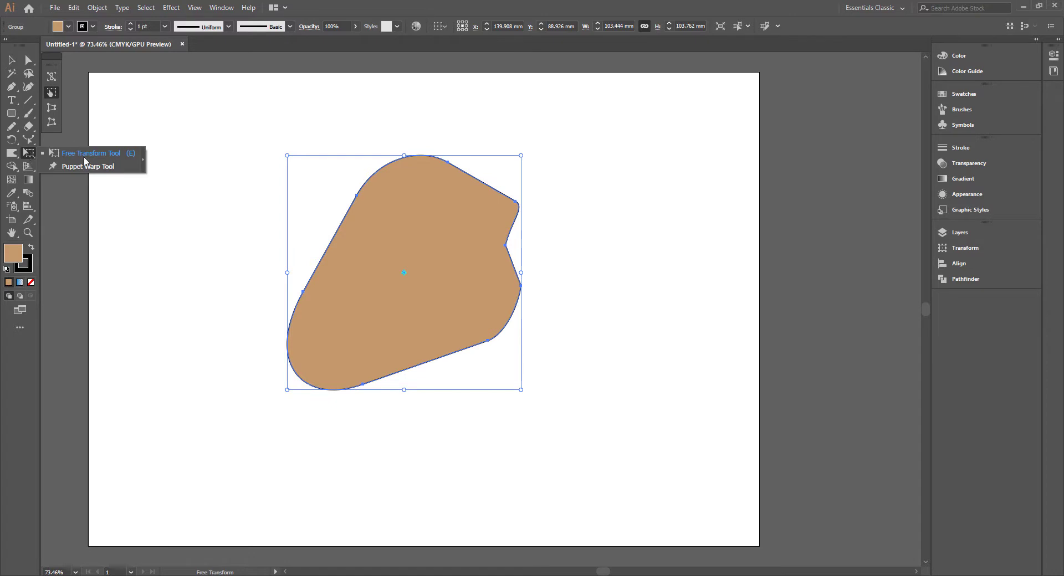
click(86, 168)
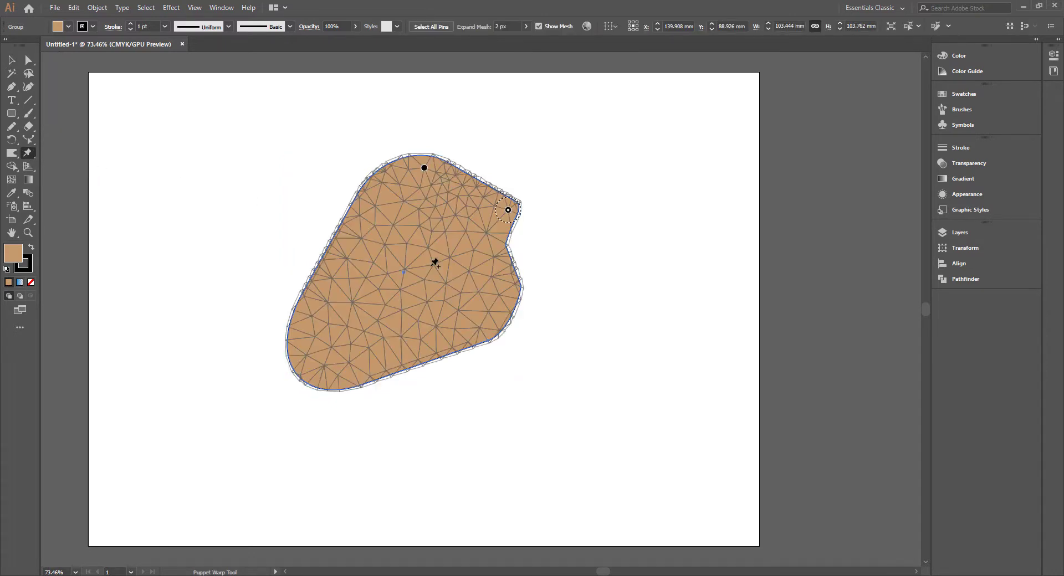
click(336, 338)
drag(336, 337, 282, 257)
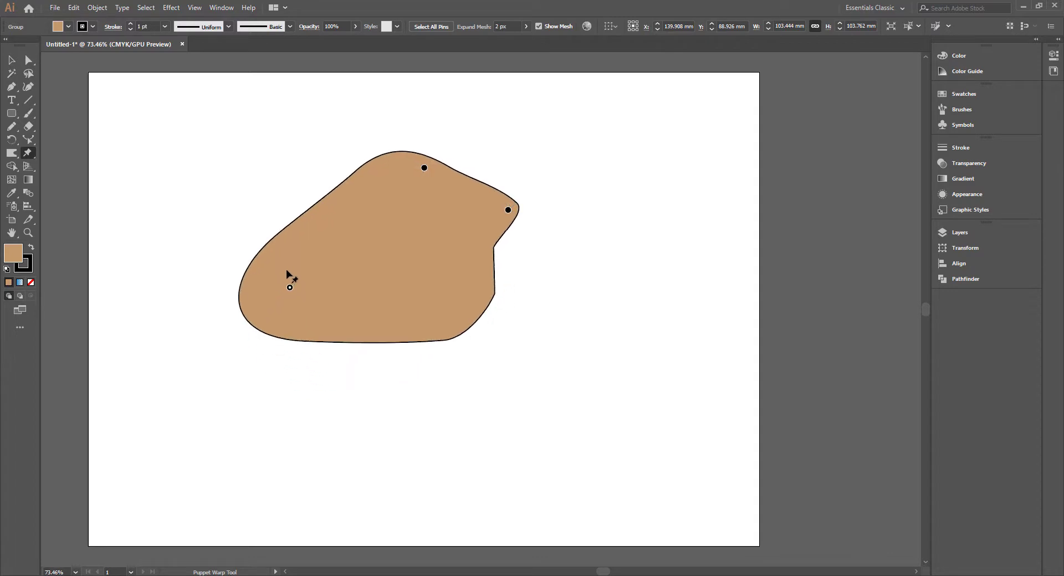
drag(424, 168, 417, 196)
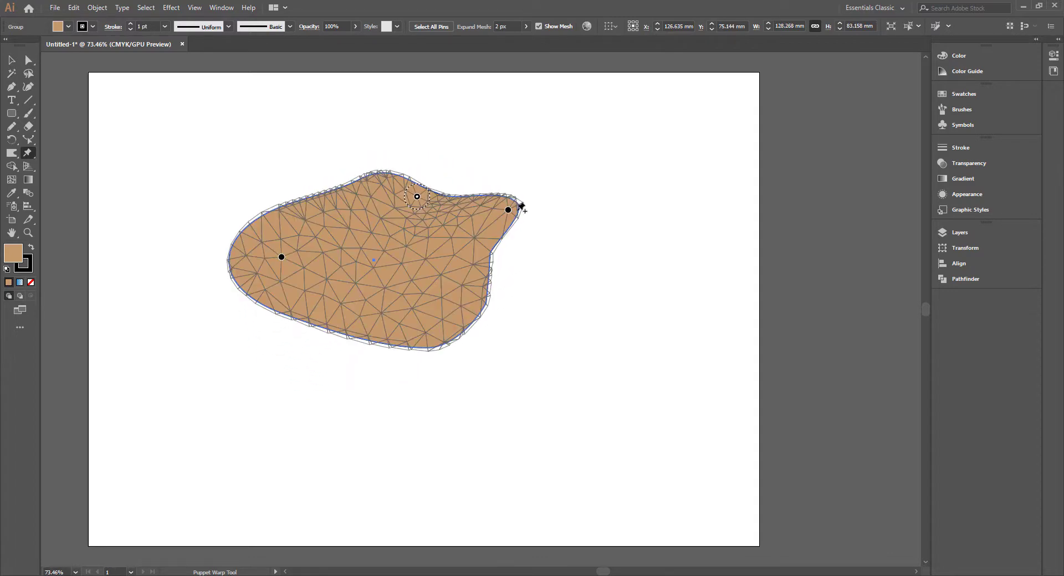
drag(508, 210, 519, 238)
- Add middle and lower pins to stretch the blob into a boot-like form, then leave Puppet Warp
click(330, 284)
drag(330, 285, 358, 280)
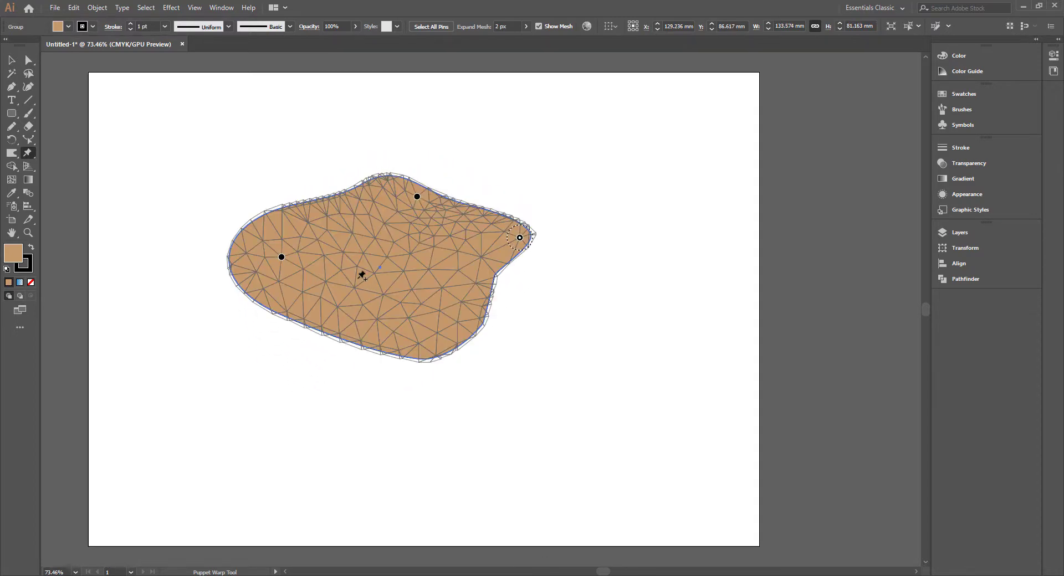
click(451, 326)
drag(452, 326, 464, 402)
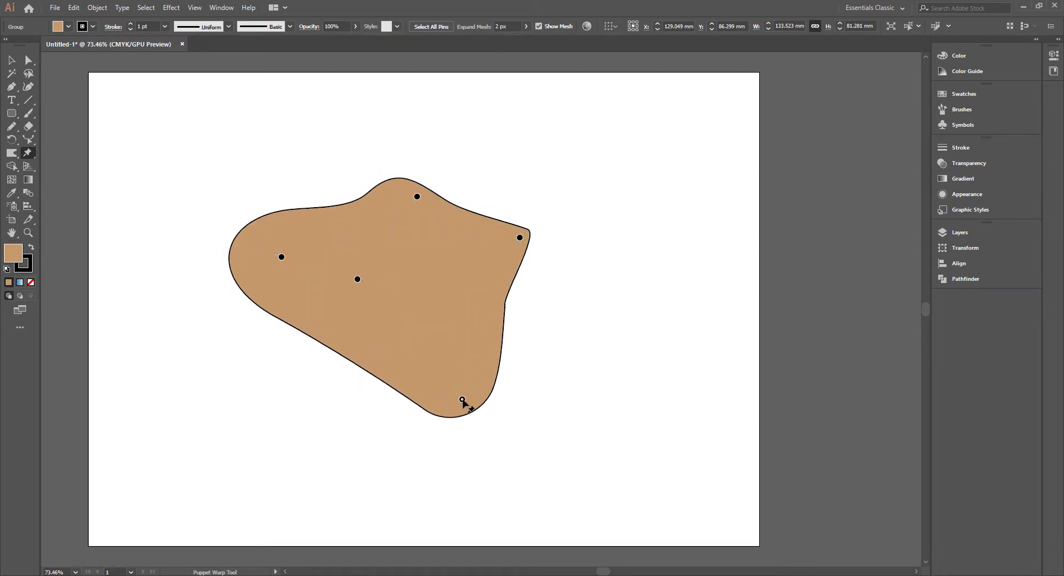
click(400, 335)
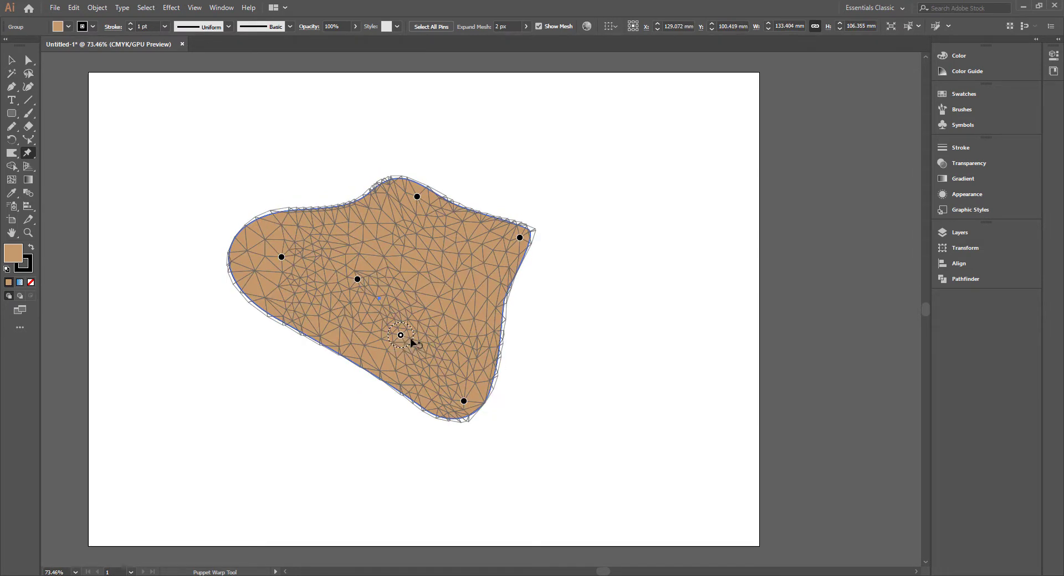
mouse_move(401, 336)
mouse_down()
mouse_move(459, 280)
mouse_move(416, 302)
mouse_up()
click(11, 58)
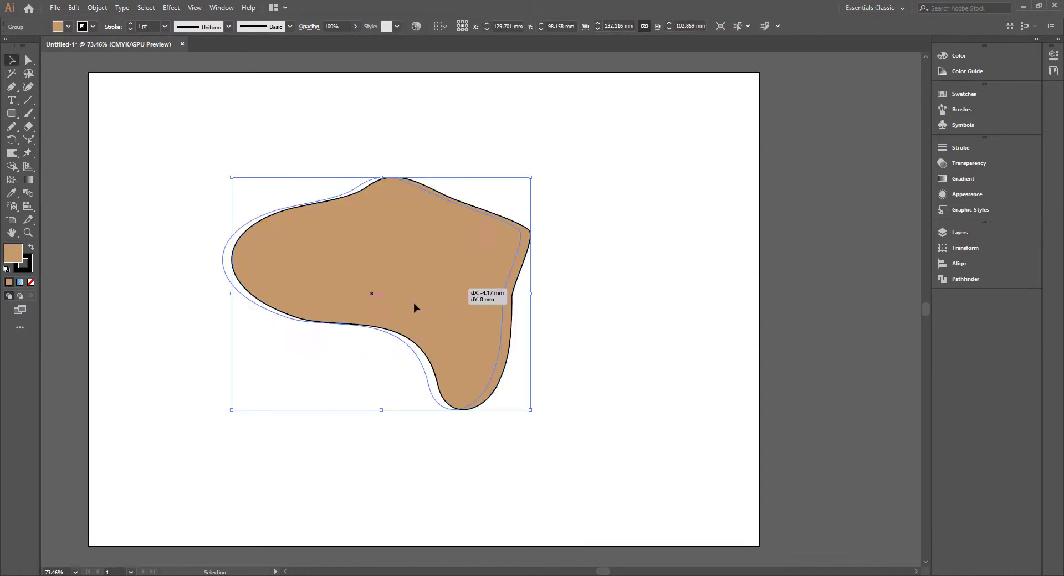
click(417, 302)
- Draw a tall rounded-rectangle torso and a long arm, Alt-copying the arm to the left
click(11, 113)
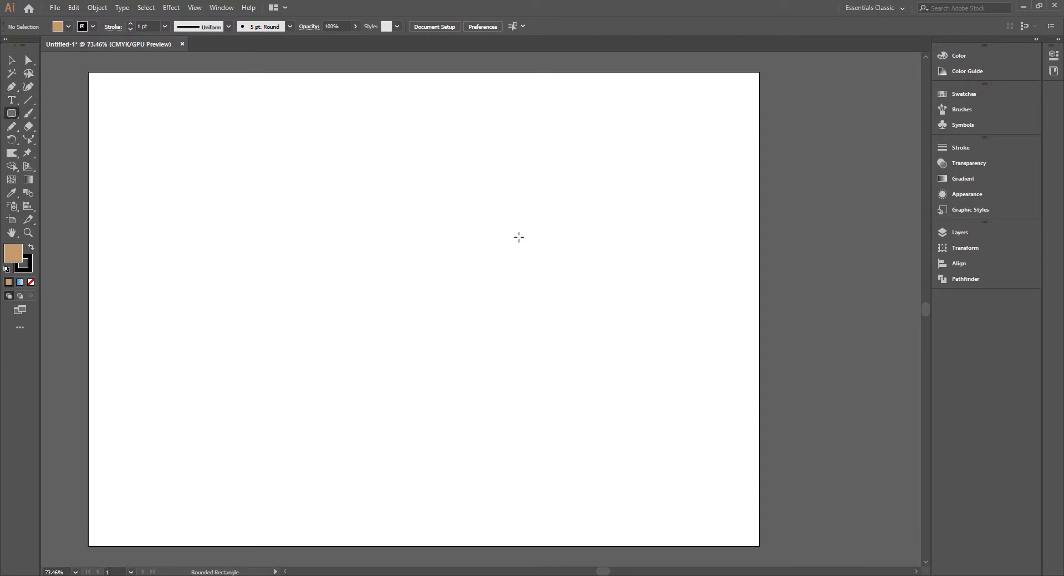
drag(293, 150, 485, 460)
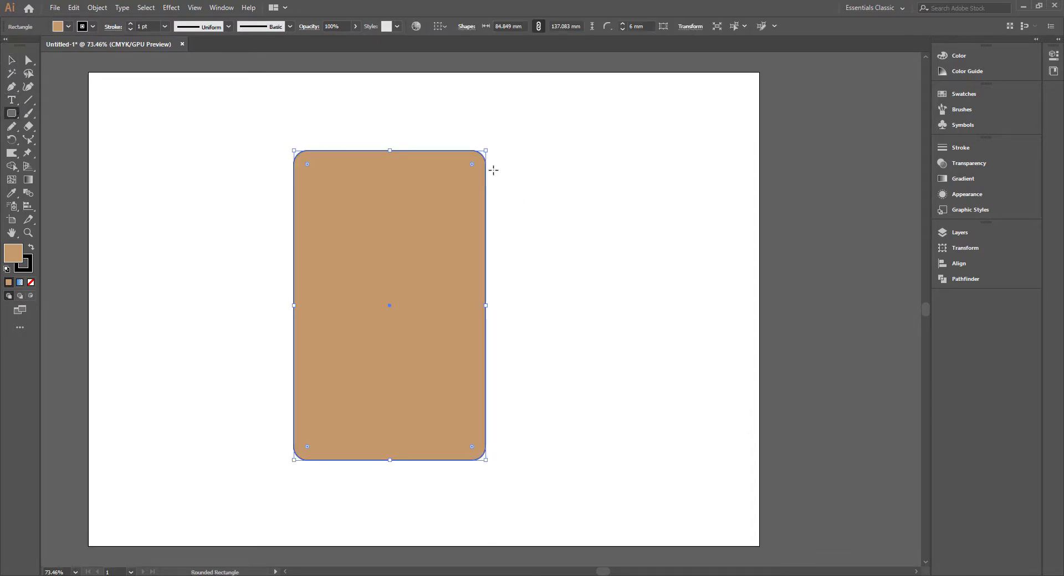
drag(486, 170, 695, 212)
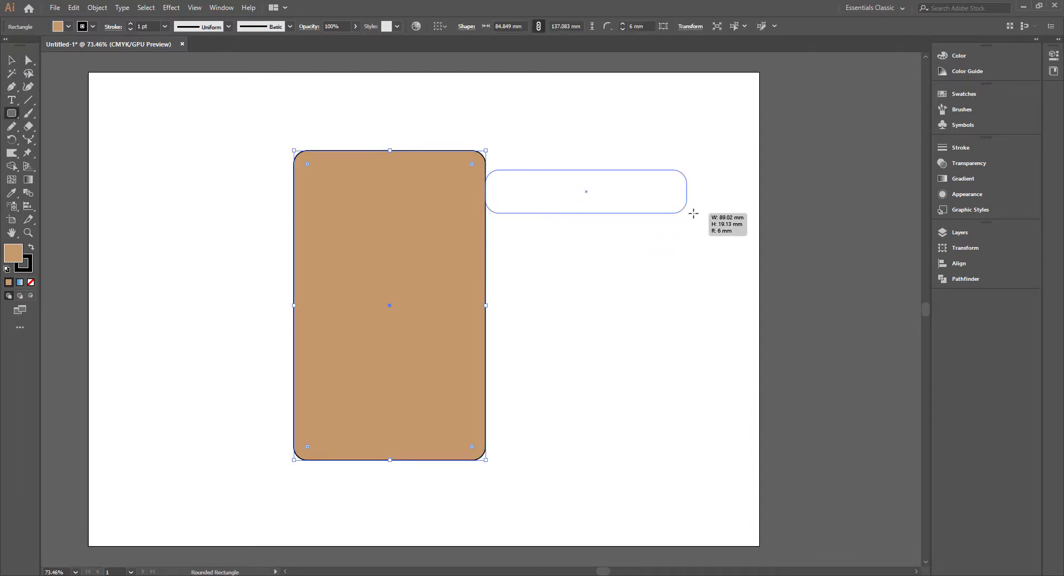
key(v)
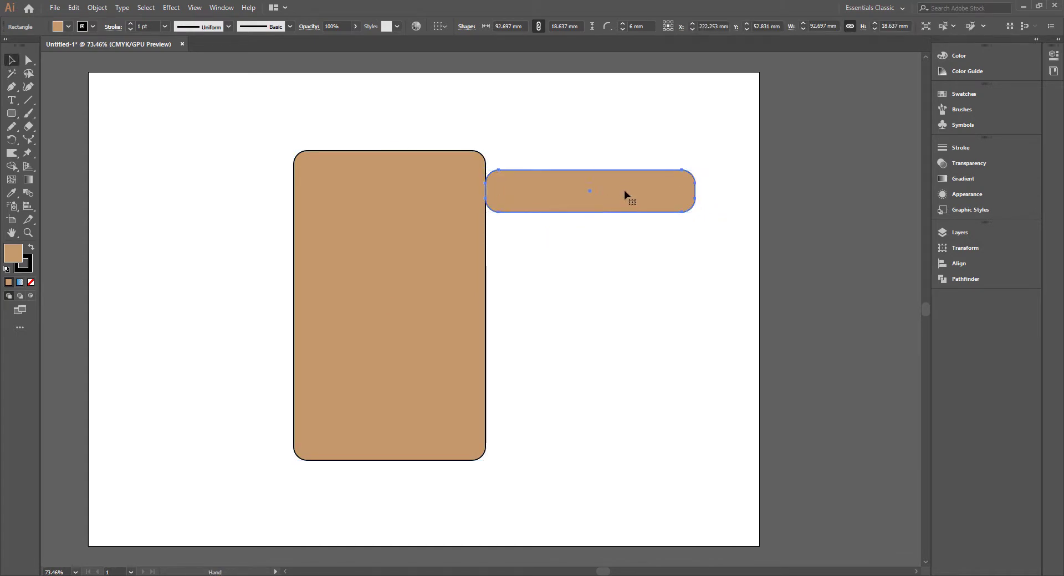
drag(611, 198, 208, 191)
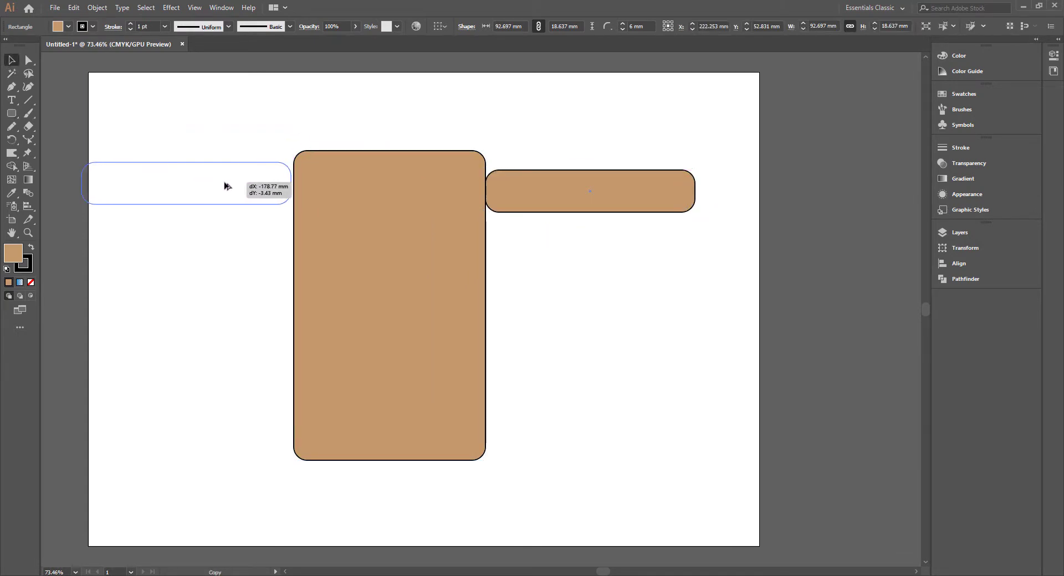
drag(628, 199, 649, 199)
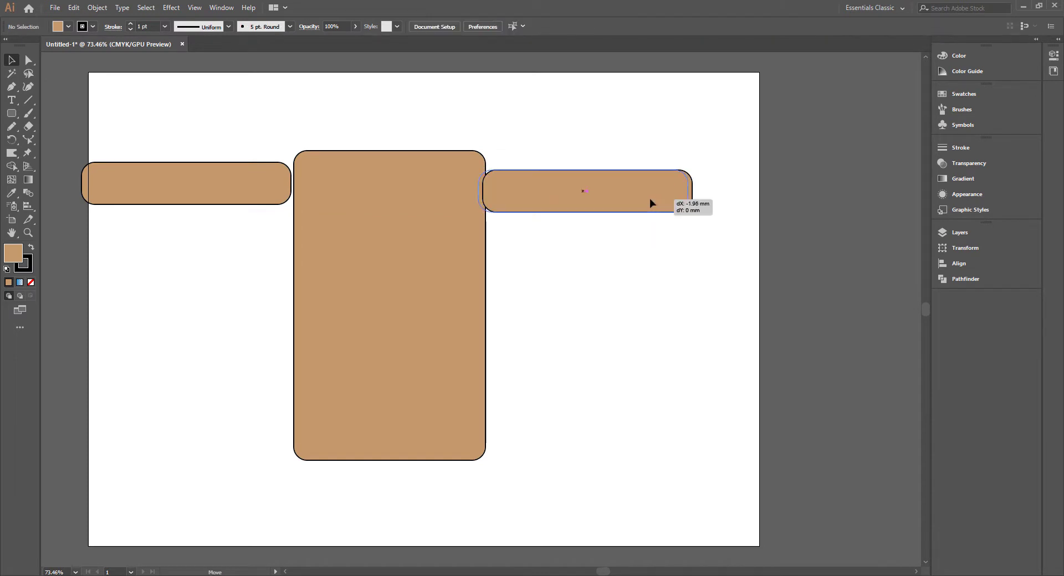
click(11, 117)
- Add a circular head, then shrink the whole figure and centre it on the artboard
drag(11, 117, 61, 140)
drag(392, 92, 450, 149)
click(11, 60)
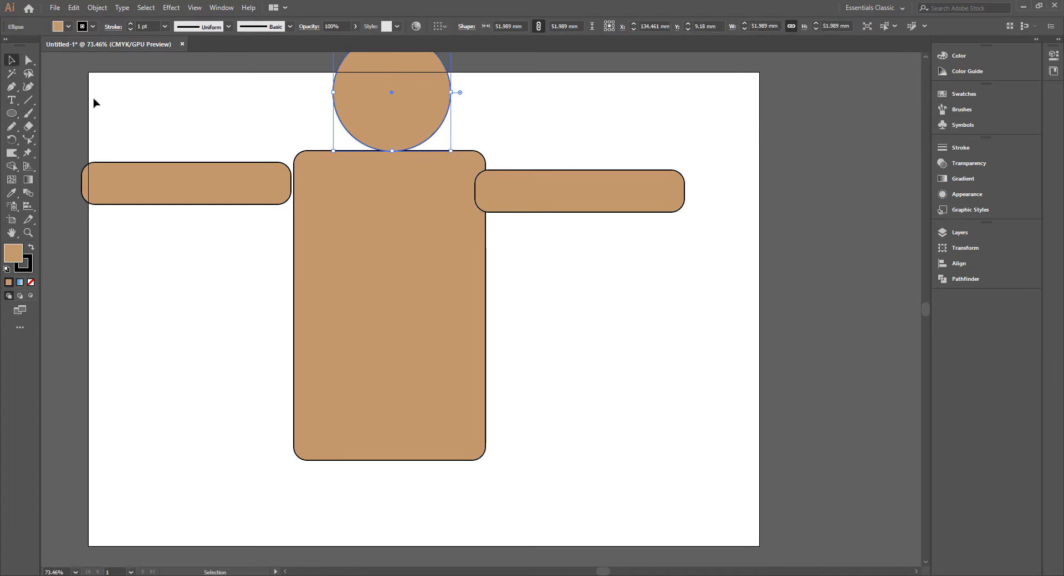
key(ctrl+a)
drag(684, 460, 543, 361)
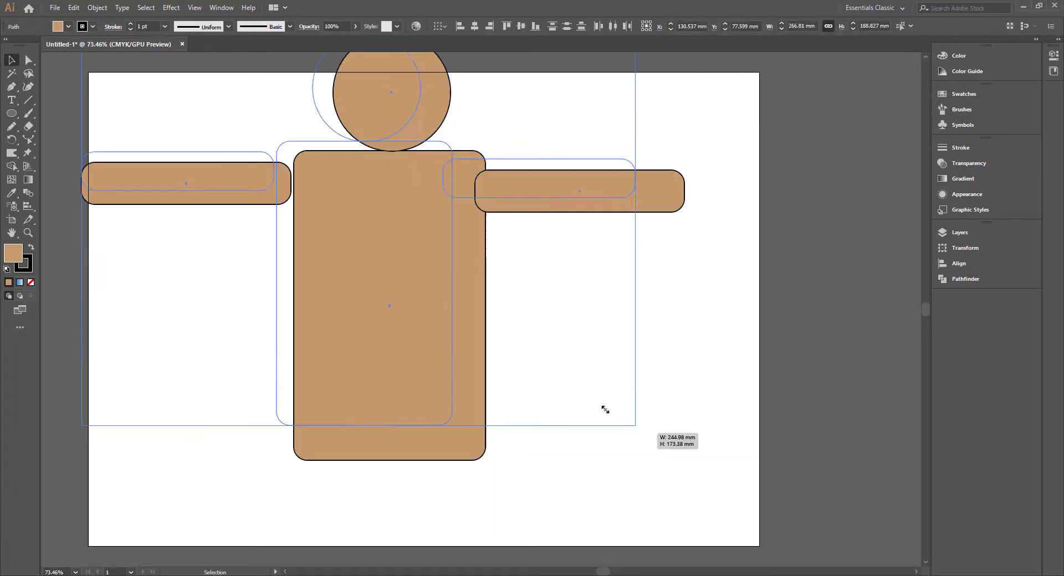
drag(265, 193, 344, 284)
click(716, 286)
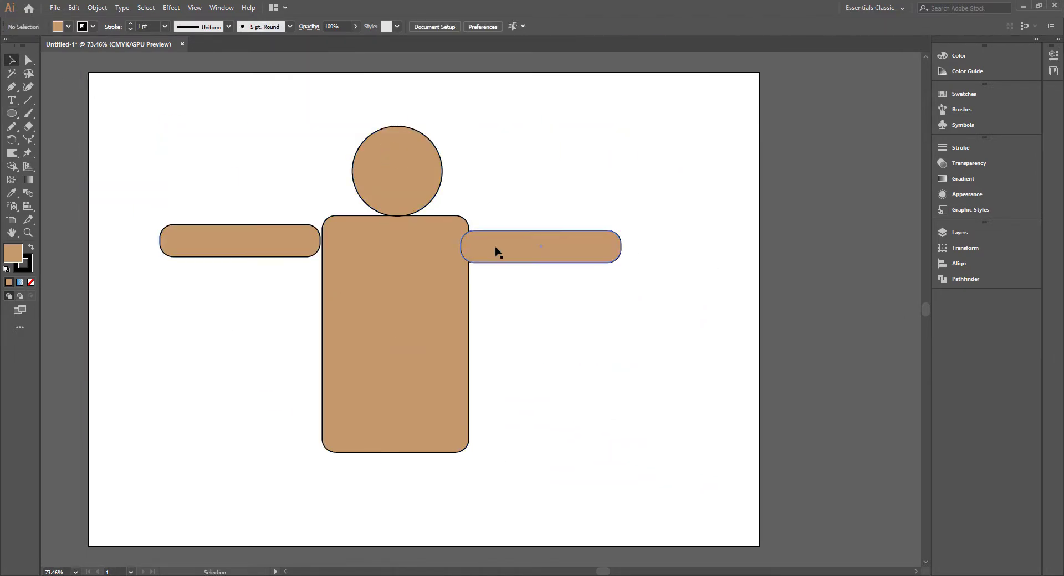
drag(530, 250, 539, 244)
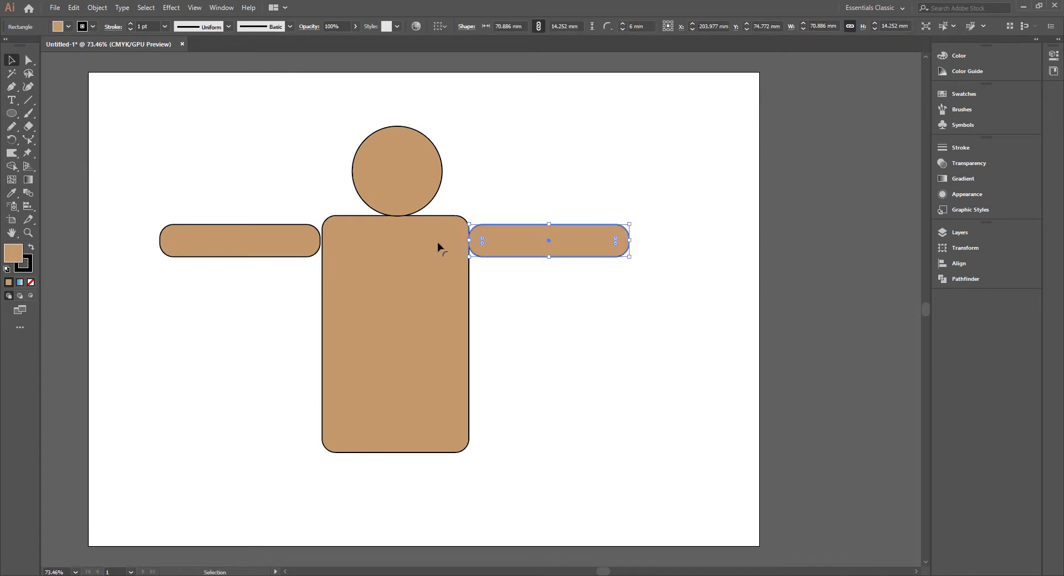
- Puppet Warp the right arm, lifting its end upward and pulling the elbow down
click(28, 154)
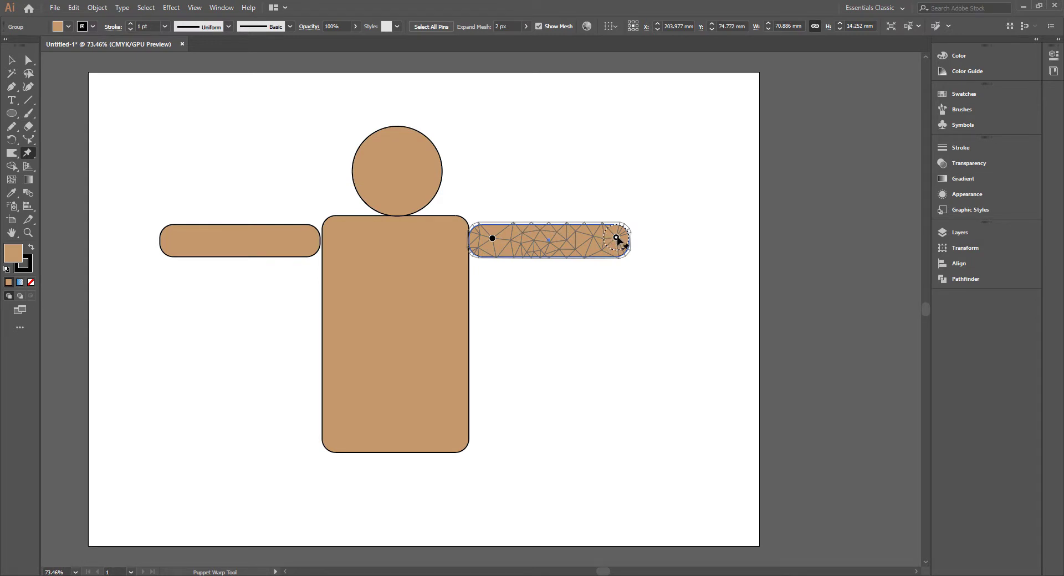
mouse_move(617, 239)
mouse_down()
mouse_move(604, 184)
mouse_move(617, 266)
mouse_up()
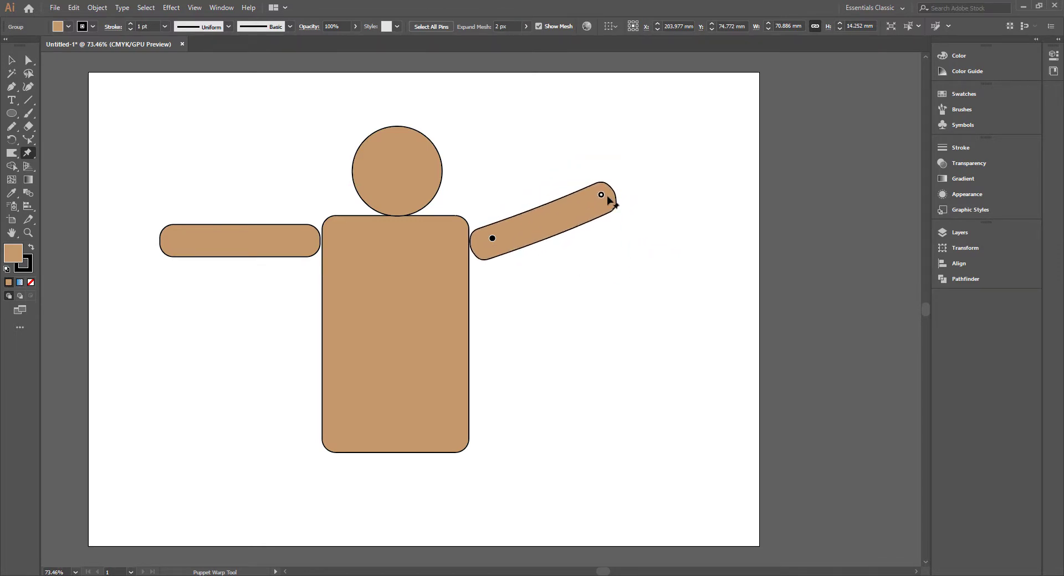
drag(618, 268, 597, 174)
mouse_move(600, 245)
mouse_down()
mouse_move(599, 201)
mouse_move(610, 245)
mouse_move(604, 190)
mouse_move(573, 226)
mouse_move(601, 183)
mouse_move(570, 207)
mouse_up()
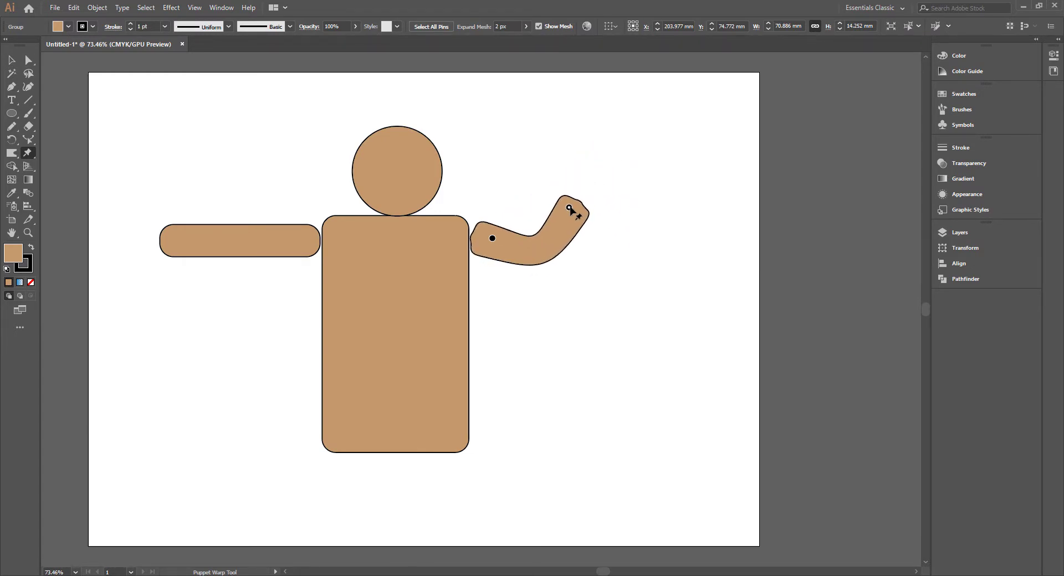
drag(539, 245, 538, 251)
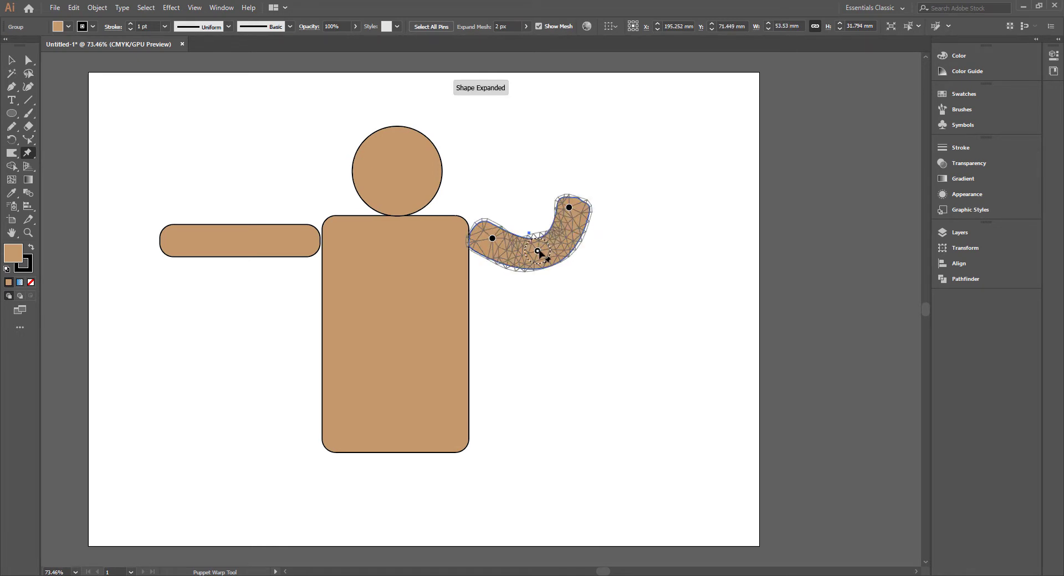
- Pin the upper bend and refine the arm into a smooth raised curve, then deselect
click(568, 235)
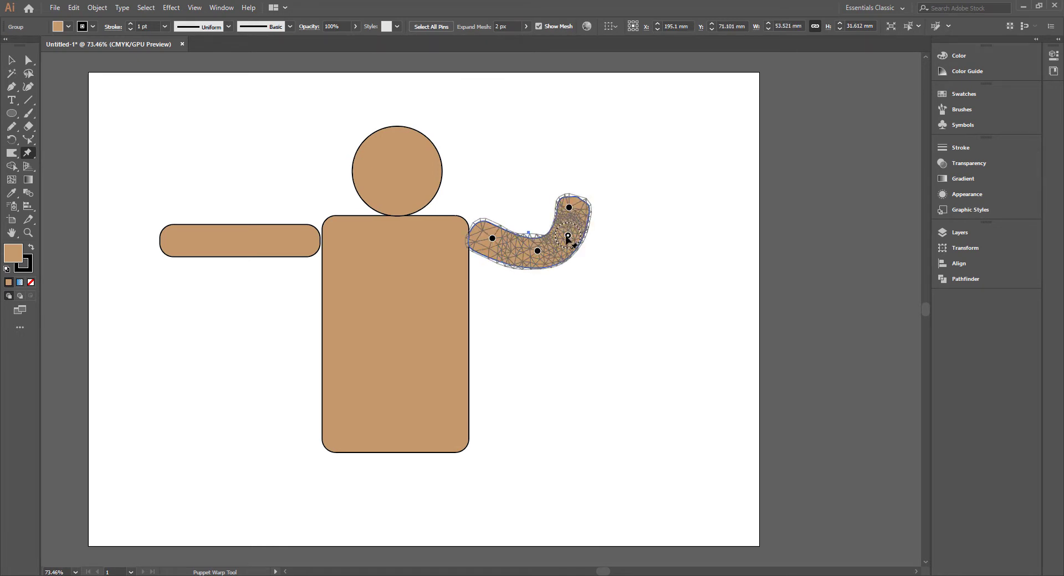
mouse_move(568, 237)
mouse_down()
mouse_move(607, 211)
mouse_move(581, 239)
mouse_move(600, 209)
mouse_up()
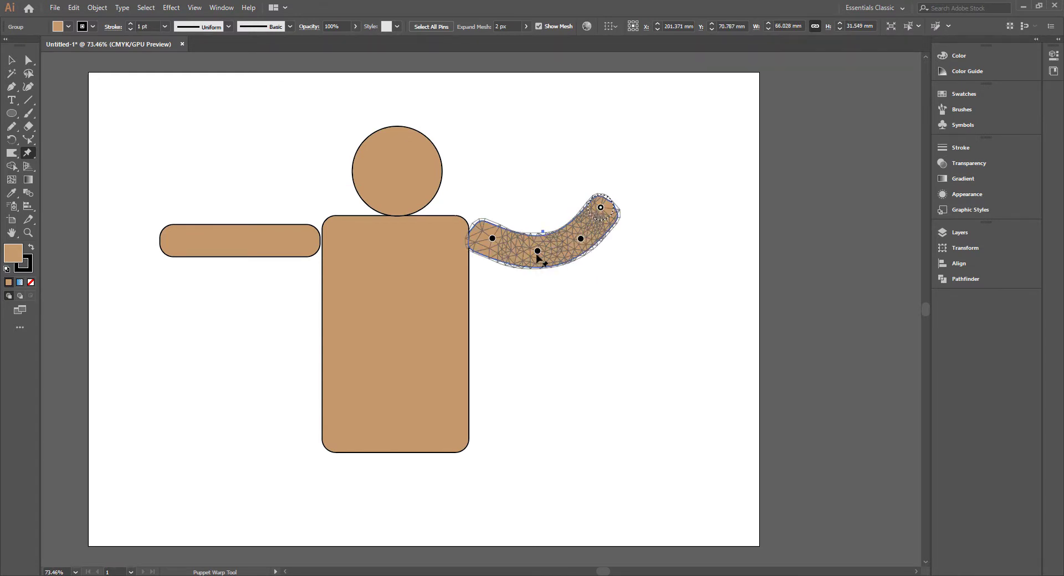
drag(538, 252, 592, 241)
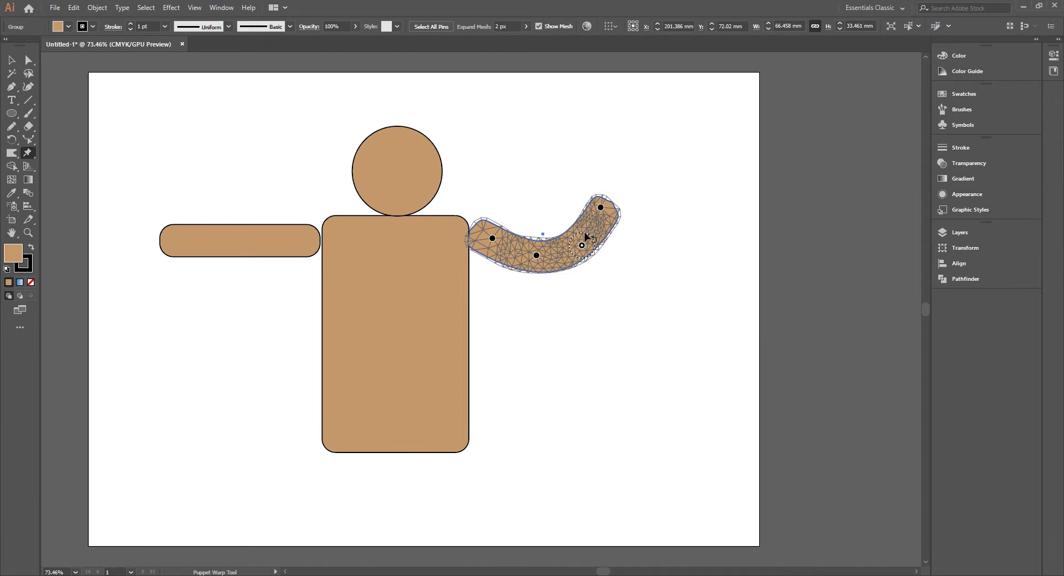
drag(585, 236, 588, 240)
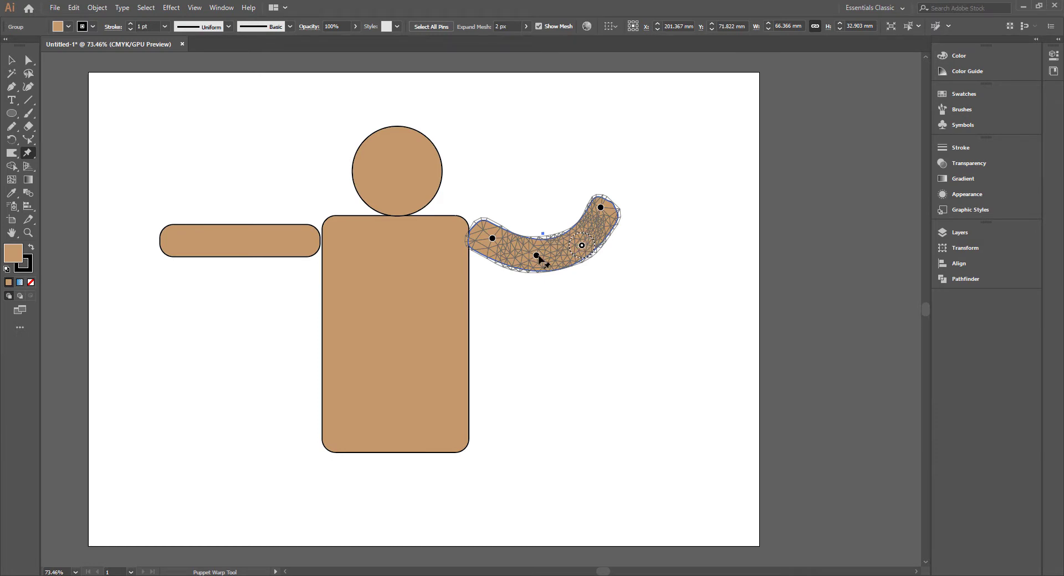
shift+click(536, 256)
drag(537, 256, 527, 254)
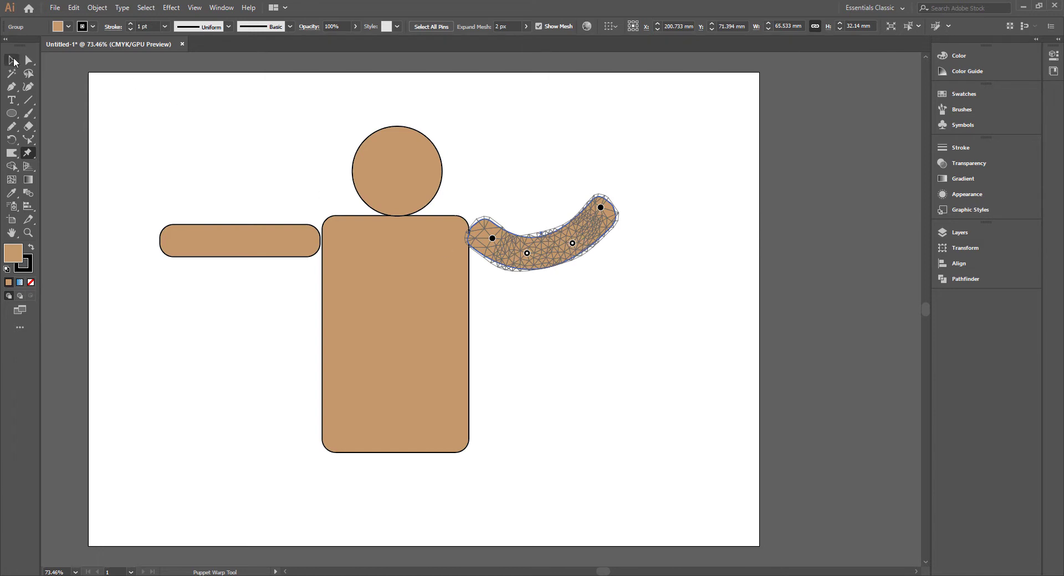
click(12, 60)
click(563, 389)
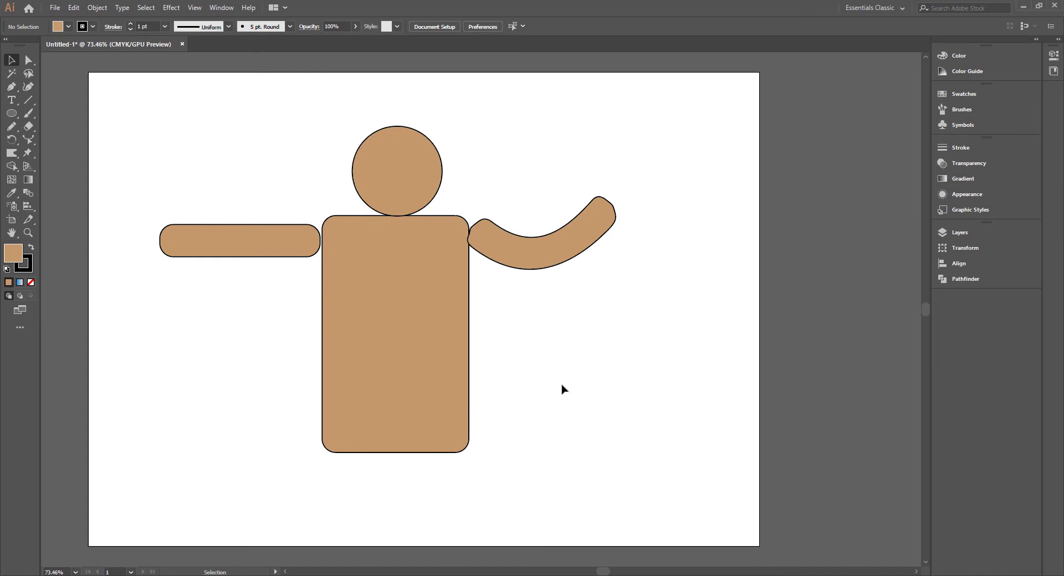